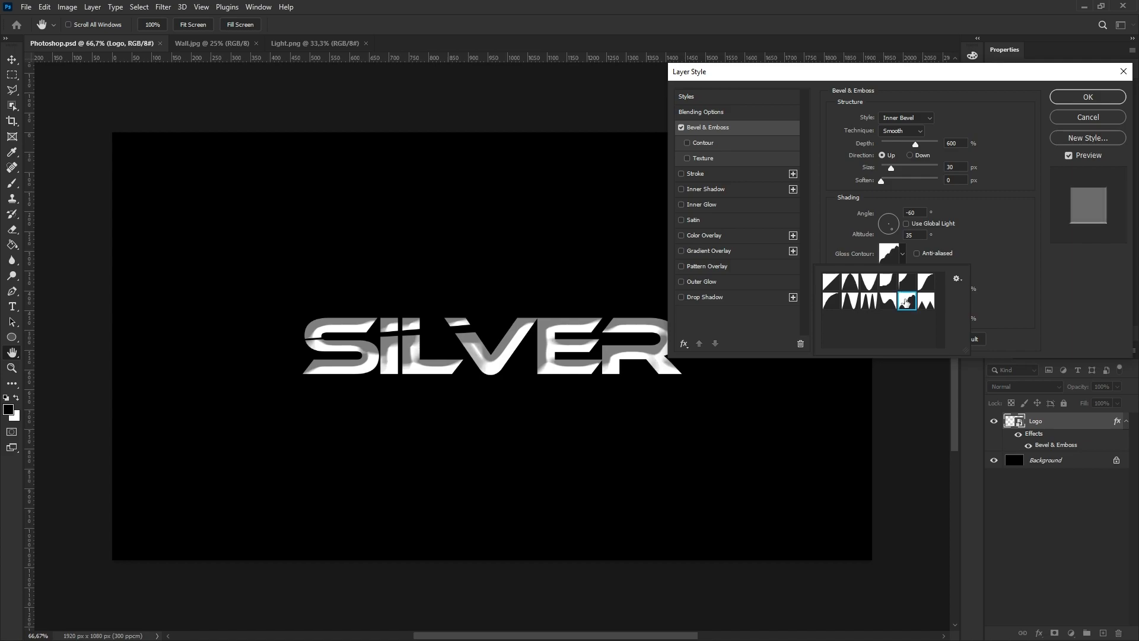
- Set the bevel's highlight opacity to 30% and add a Color Overlay of #999999 to the Logo layer
left_click_drag(965, 290, 941, 288)
type("30")
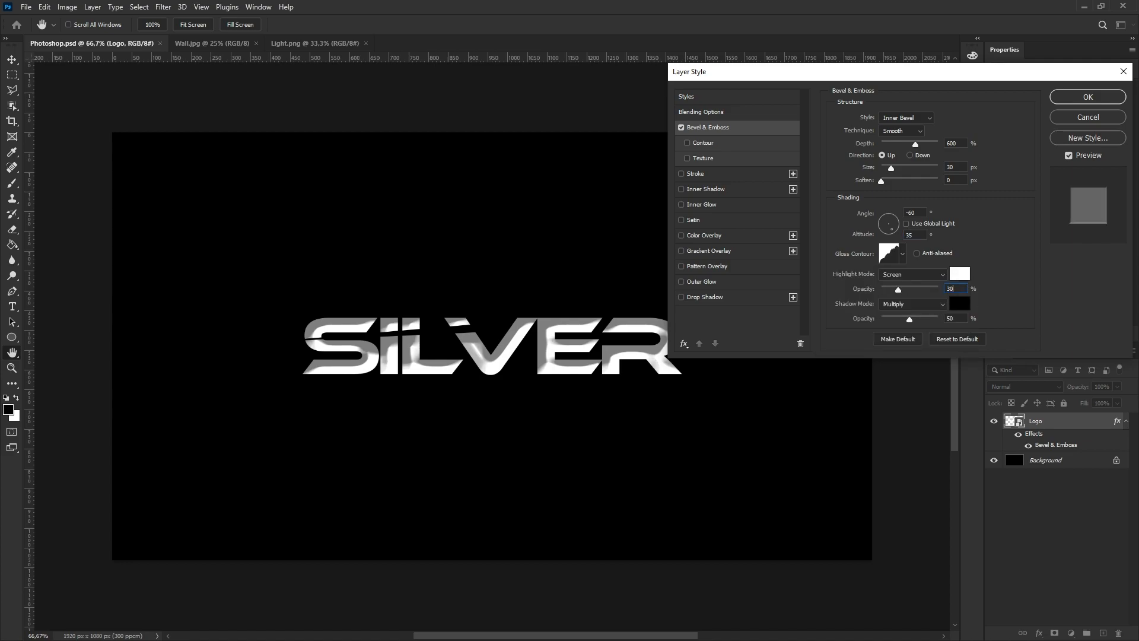
left_click(741, 237)
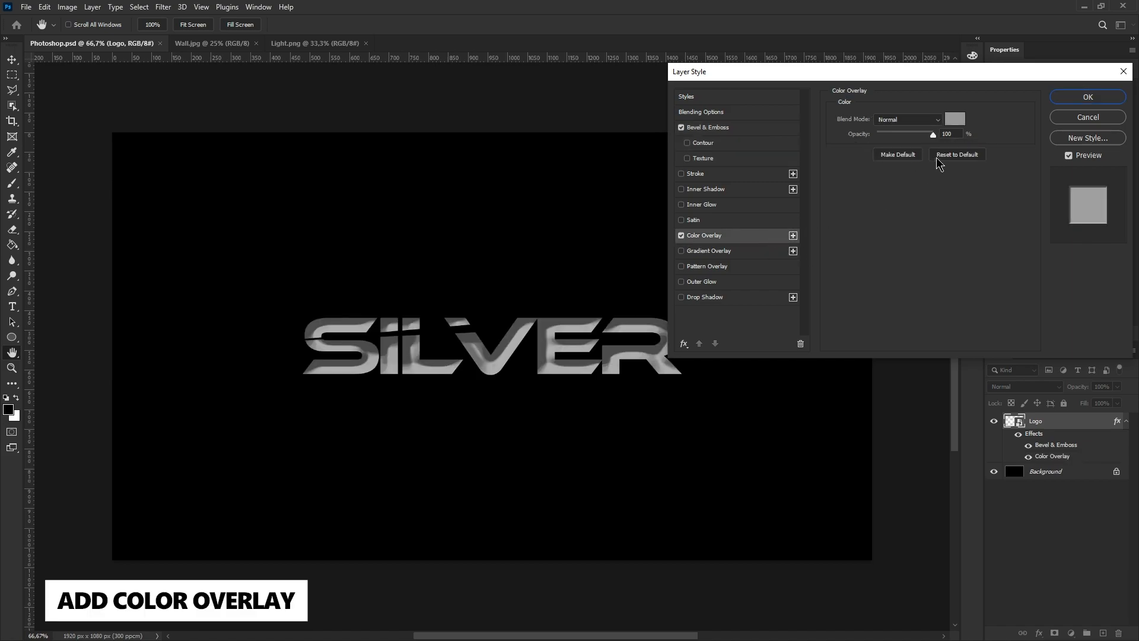
left_click(955, 118)
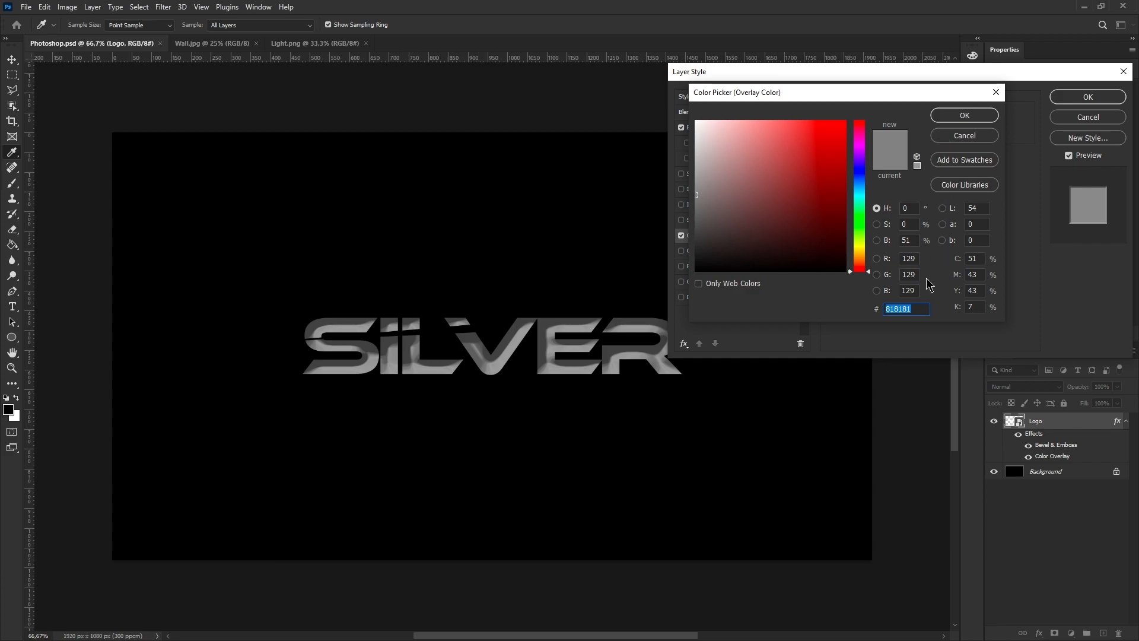
type("999999")
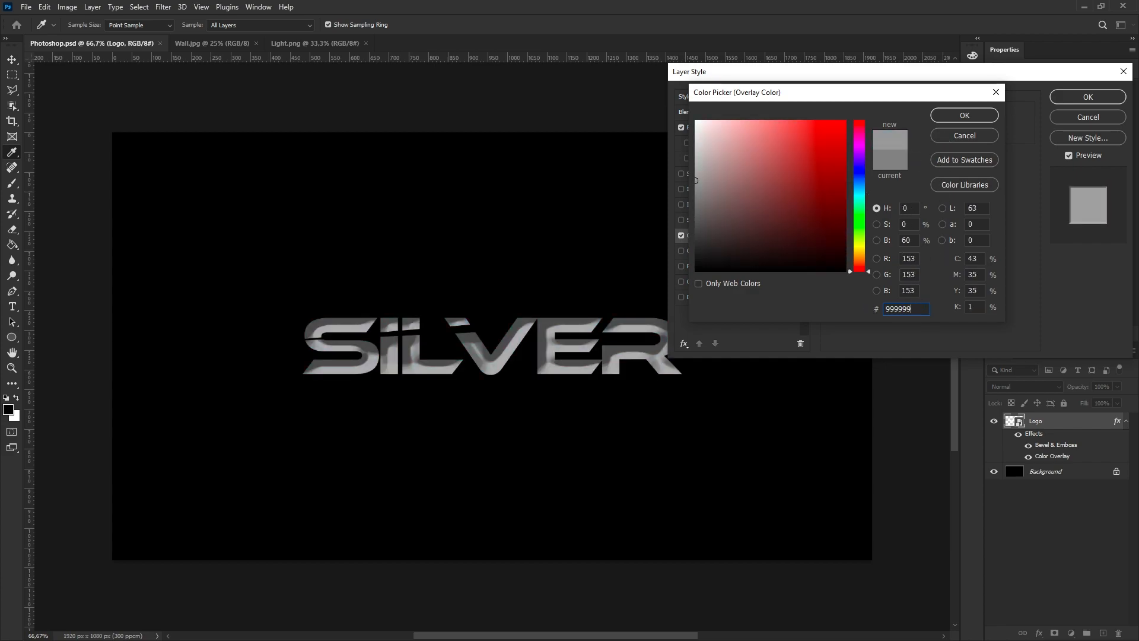
left_click(965, 116)
left_click(1065, 99)
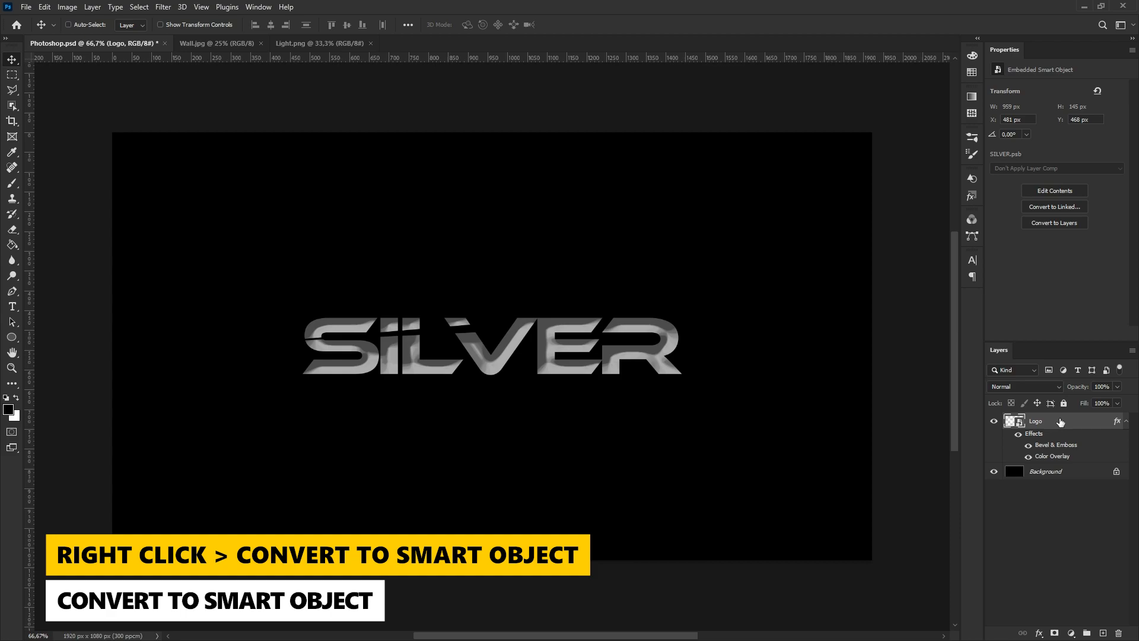
- Convert the Logo layer to a smart object and clip a Curves adjustment layer to it
right_click(1062, 422)
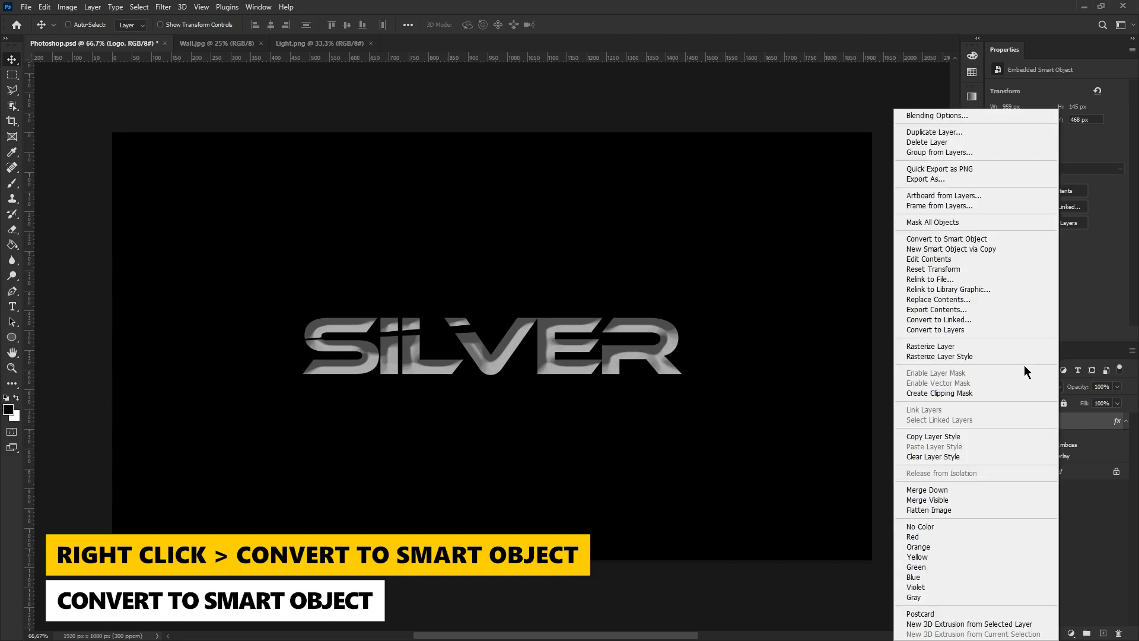
left_click(946, 243)
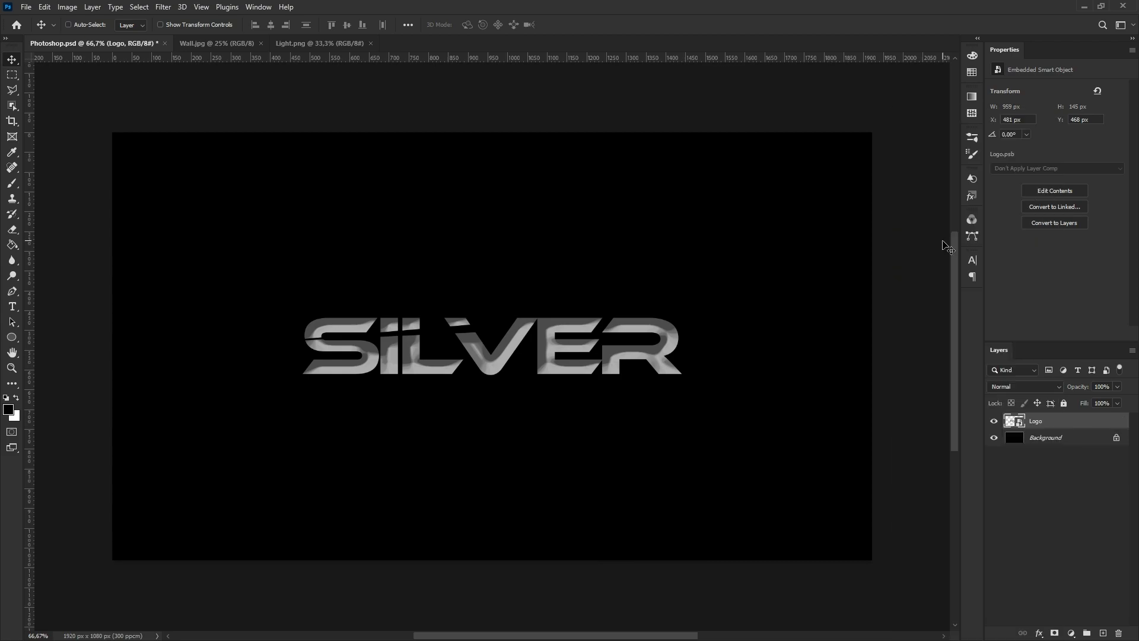
left_click(1072, 633)
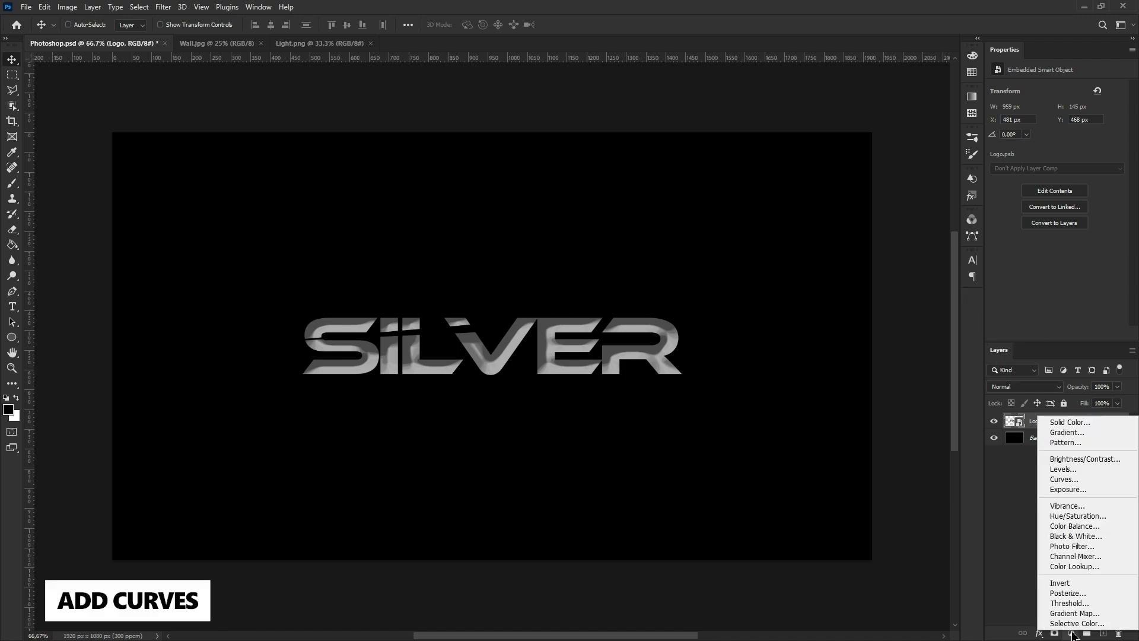
left_click(1065, 478)
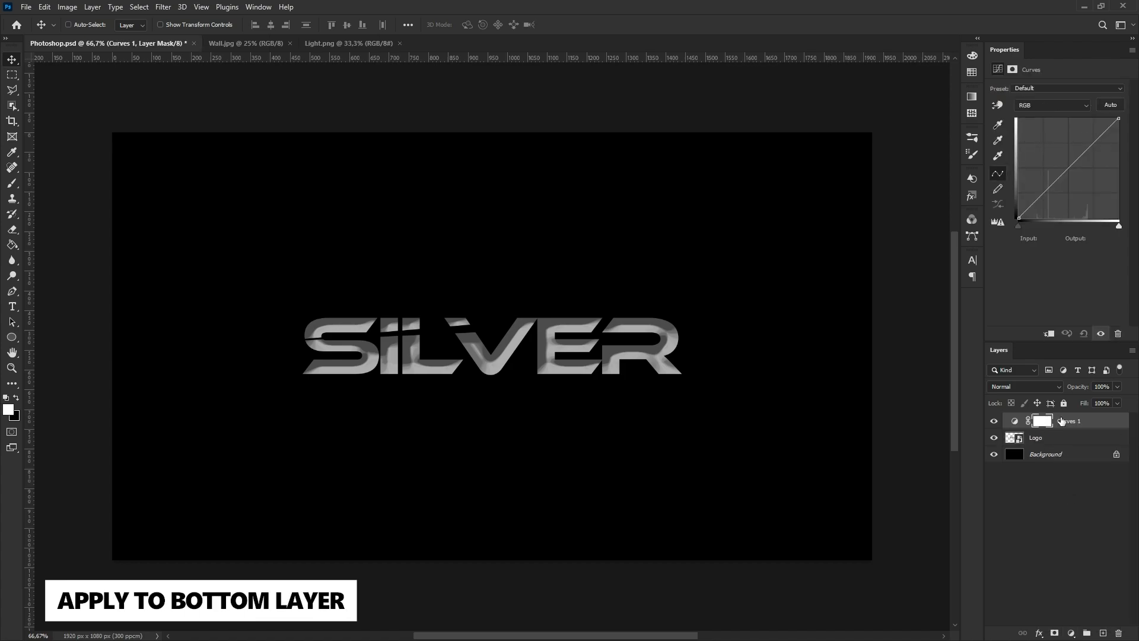
left_click(1050, 334)
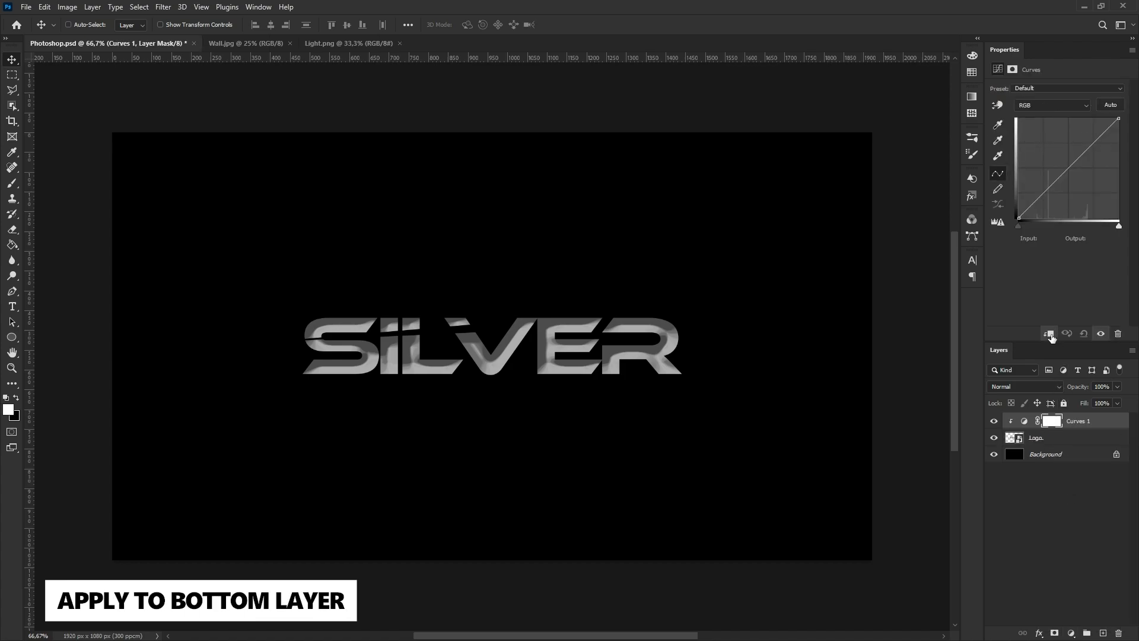
- Add two points to the clipped Curves adjustment: input 48, output 207 and input 127, output 78
left_click_drag(1043, 196, 1035, 162)
left_click(1049, 238)
type("48")
type("207")
left_click_drag(1060, 119, 1064, 190)
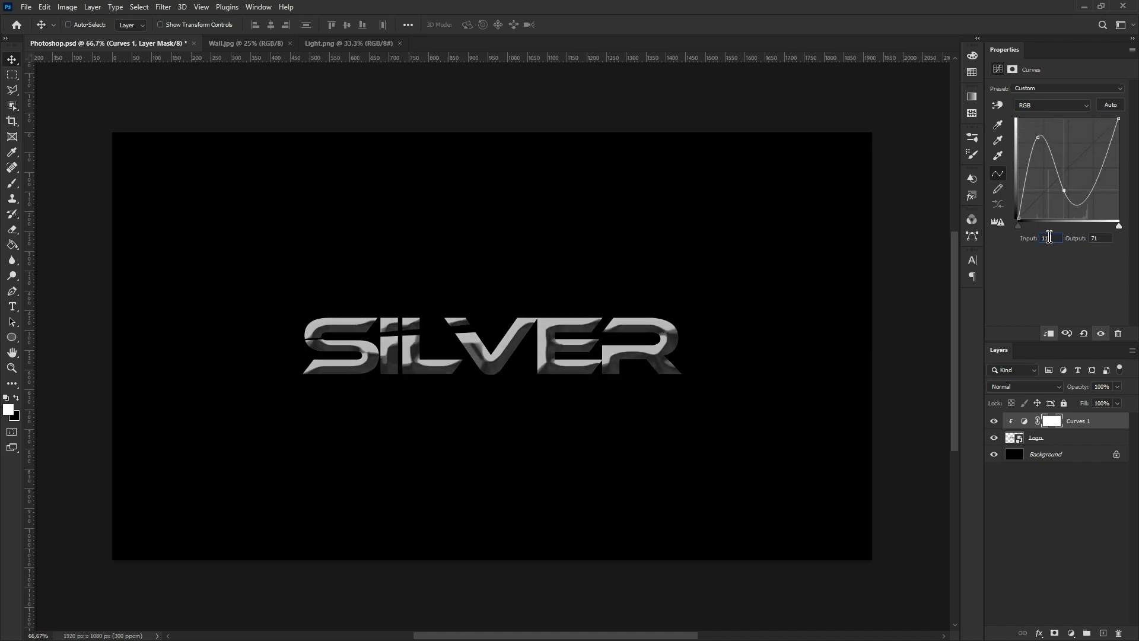
type("127")
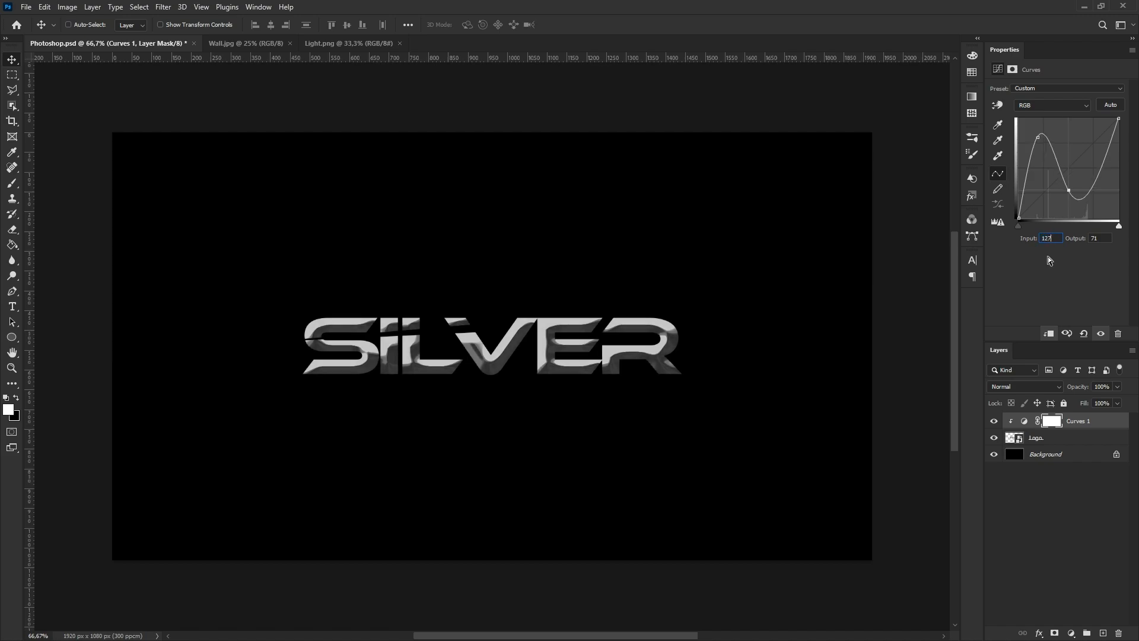
type("78")
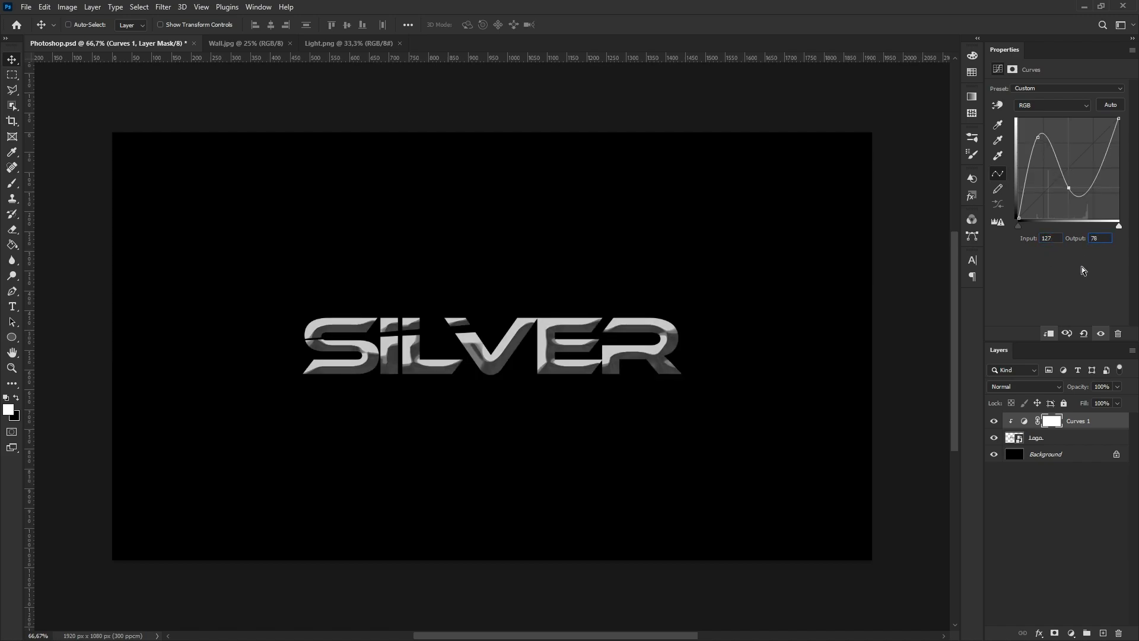
- Add two more points to the first Curves adjustment: input 155, output 194 and input 216, output 56
left_click_drag(1096, 177, 1082, 137)
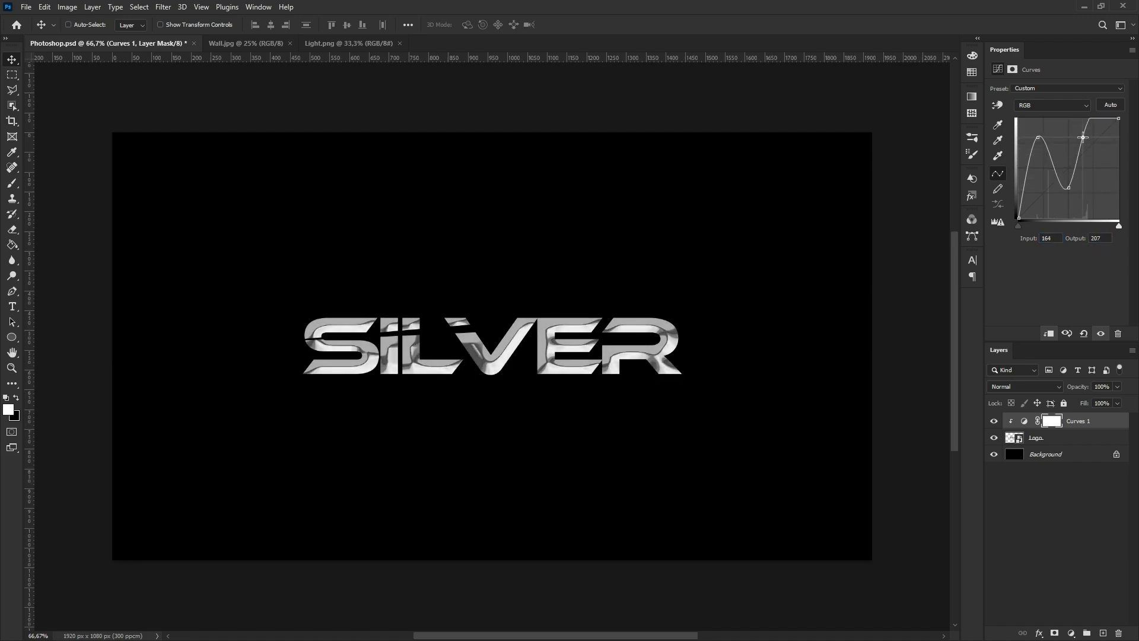
left_click_drag(1055, 237, 1031, 261)
type("155")
type("194")
left_click_drag(1099, 124, 1100, 185)
left_click_drag(1055, 238, 1039, 246)
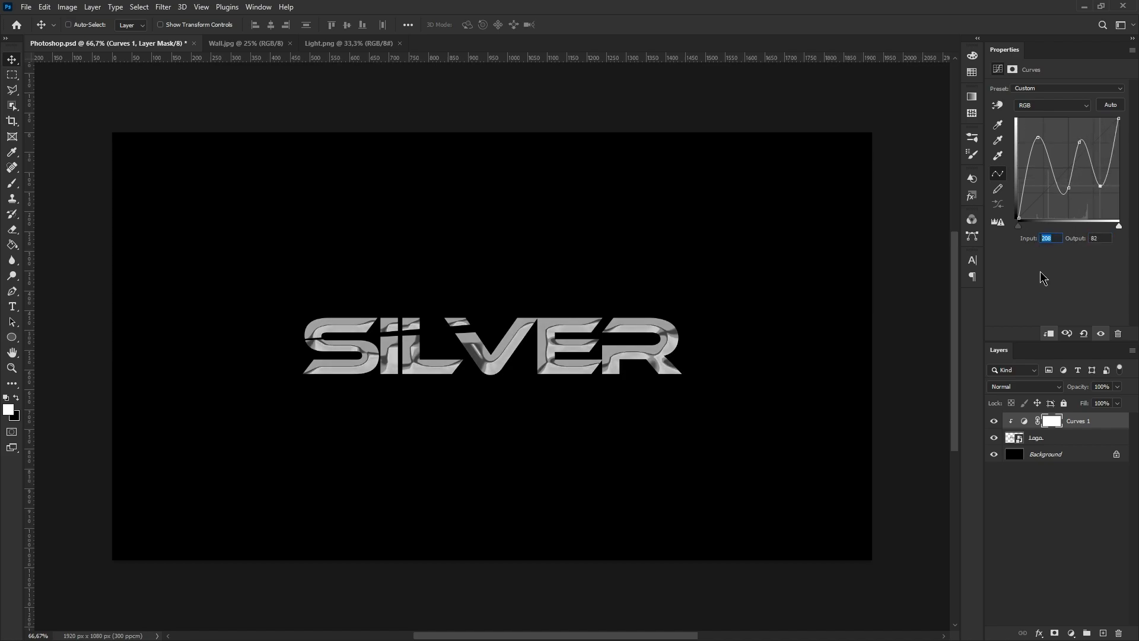
type("216")
double_click(1100, 239)
type("56")
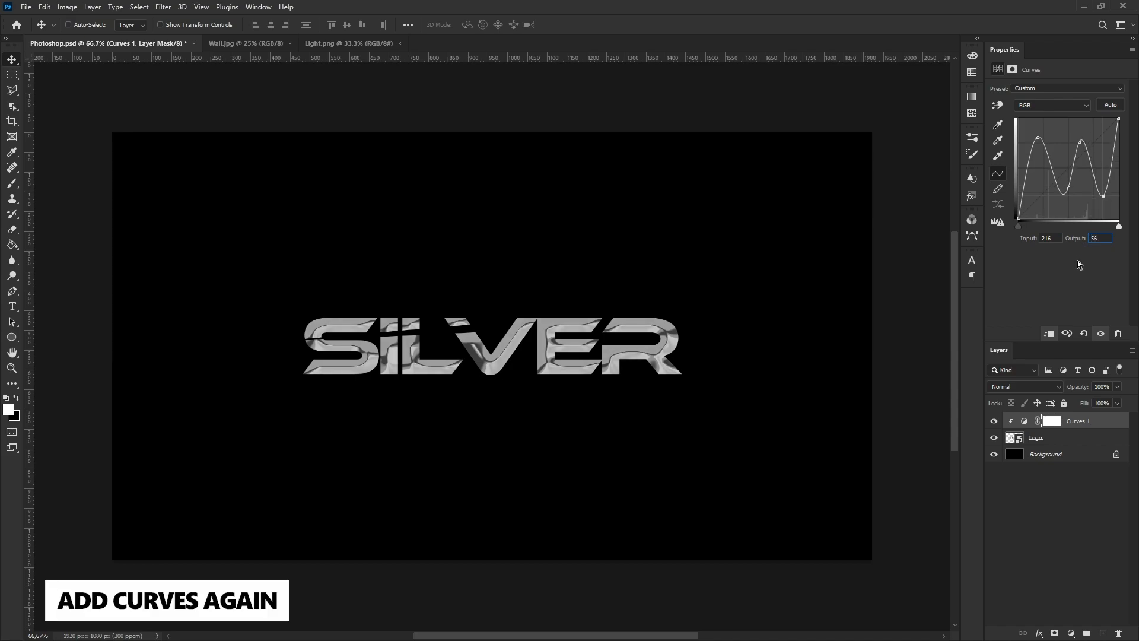
- Add a second Curves adjustment layer above the first and clip it to the Logo layer
left_click(1071, 633)
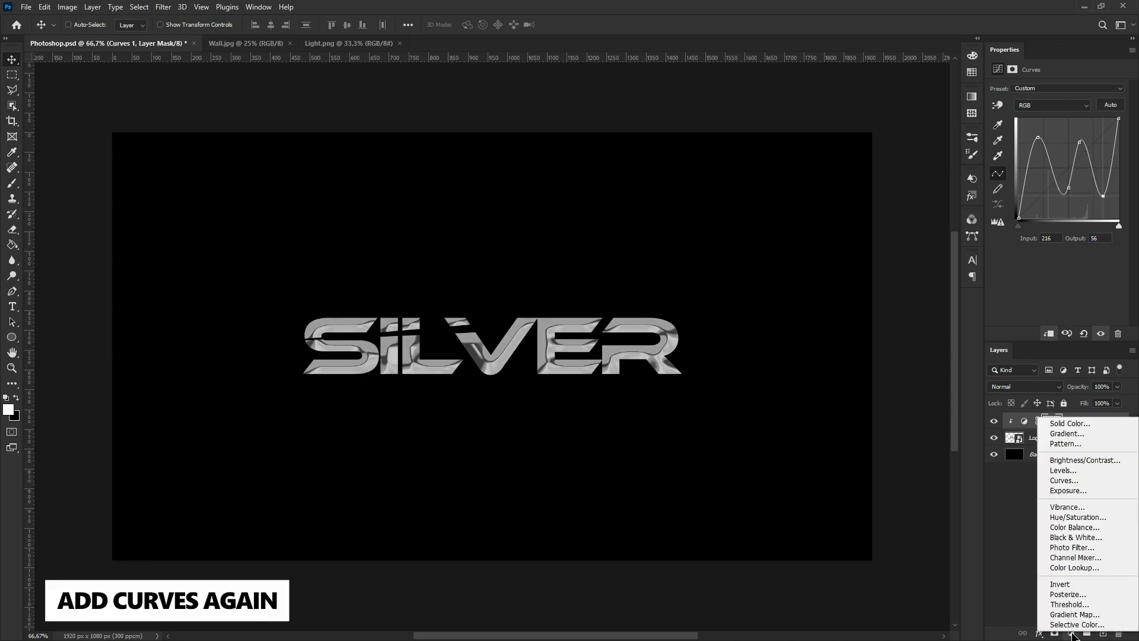
left_click(1066, 482)
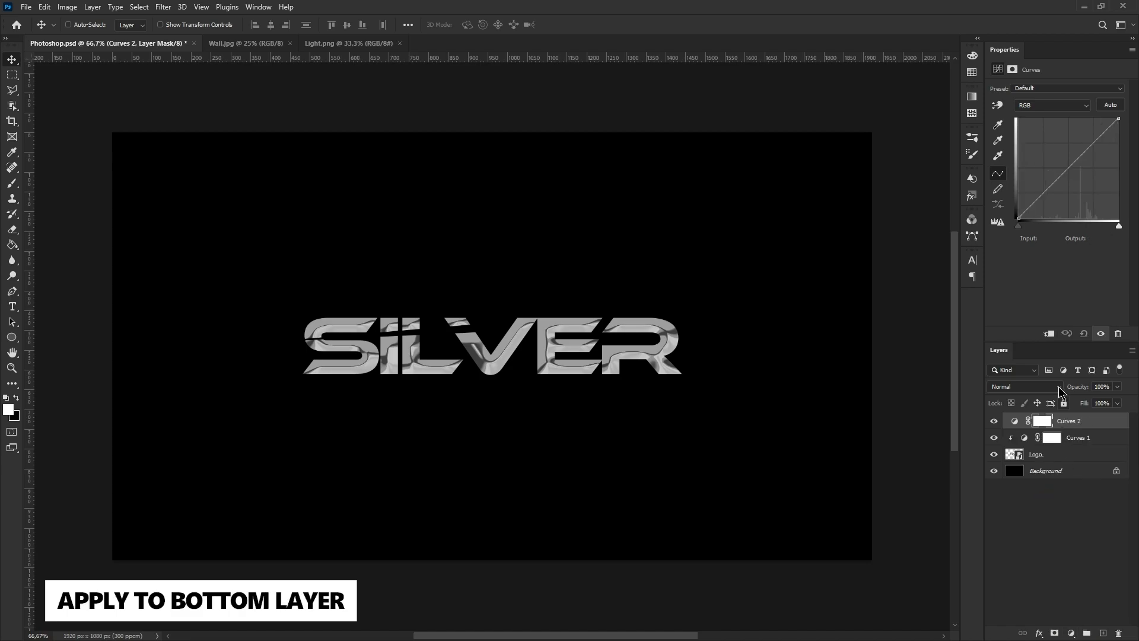
left_click(1049, 335)
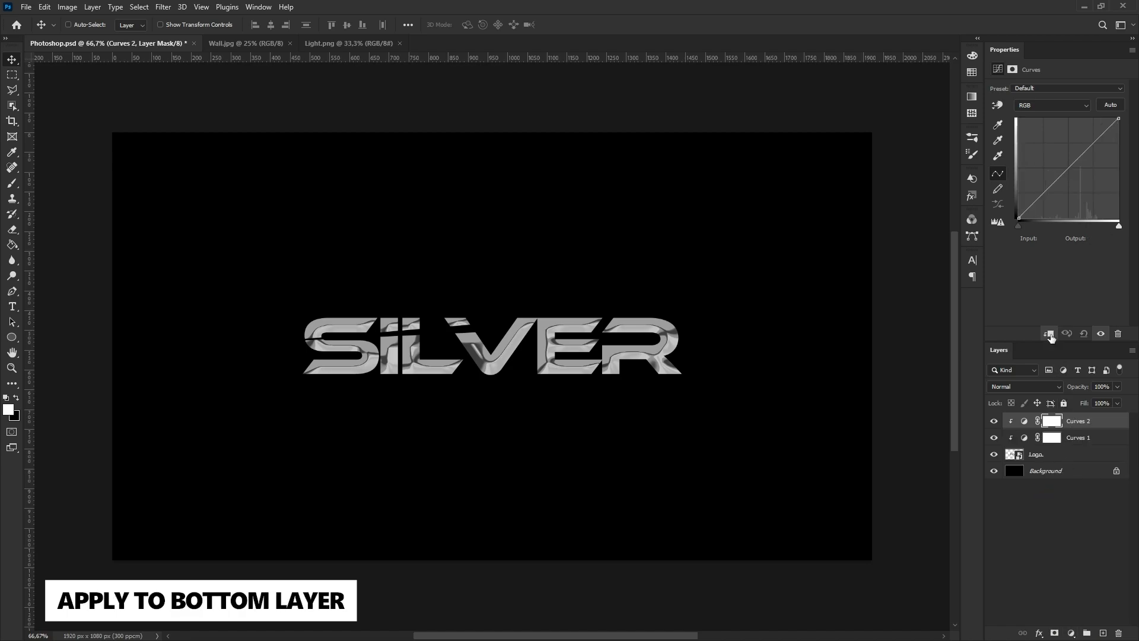
- Add two points to the second Curves adjustment: input 67, output 207 and input 116, output 48
left_click(1044, 194)
left_click_drag(1044, 194, 1040, 157)
left_click(1040, 239)
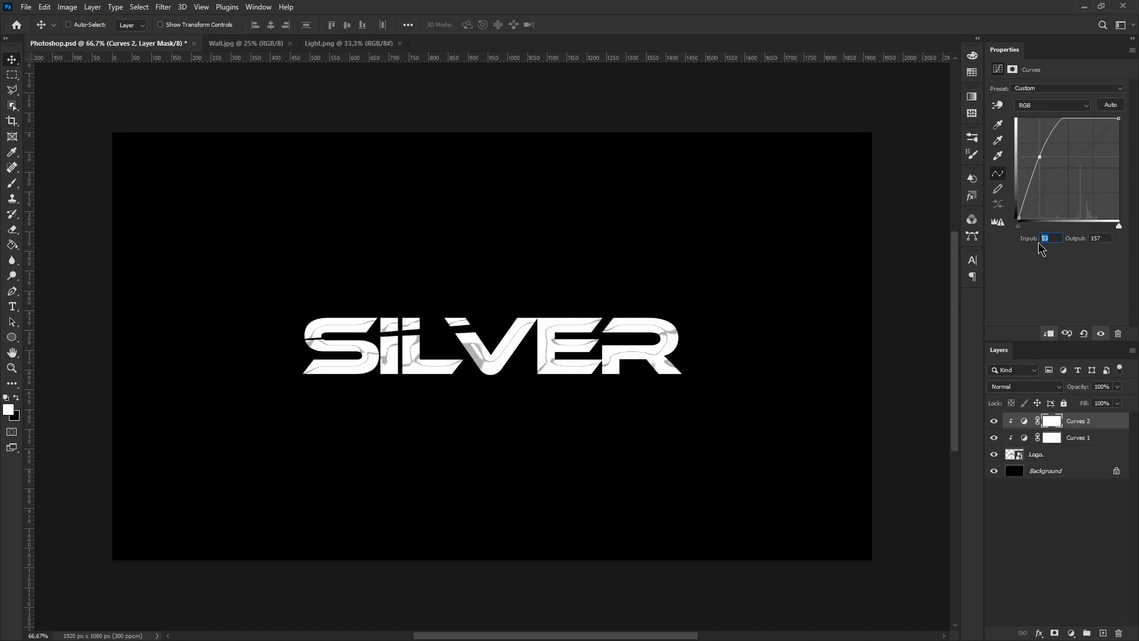
type("67")
key("Tab")
type("207")
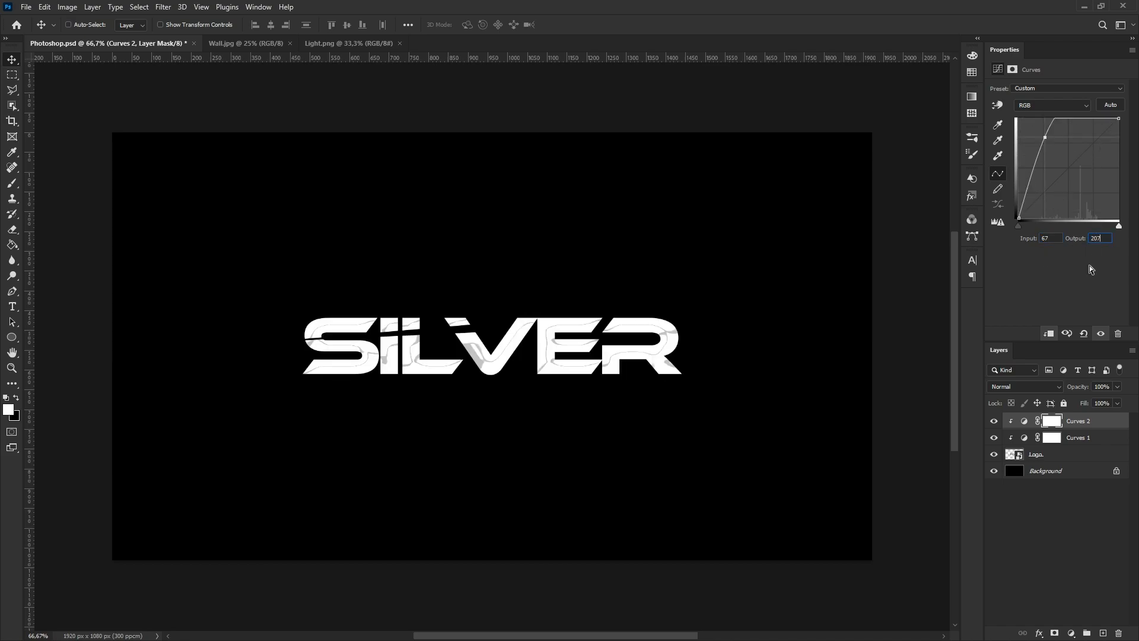
left_click_drag(1062, 120, 1064, 191)
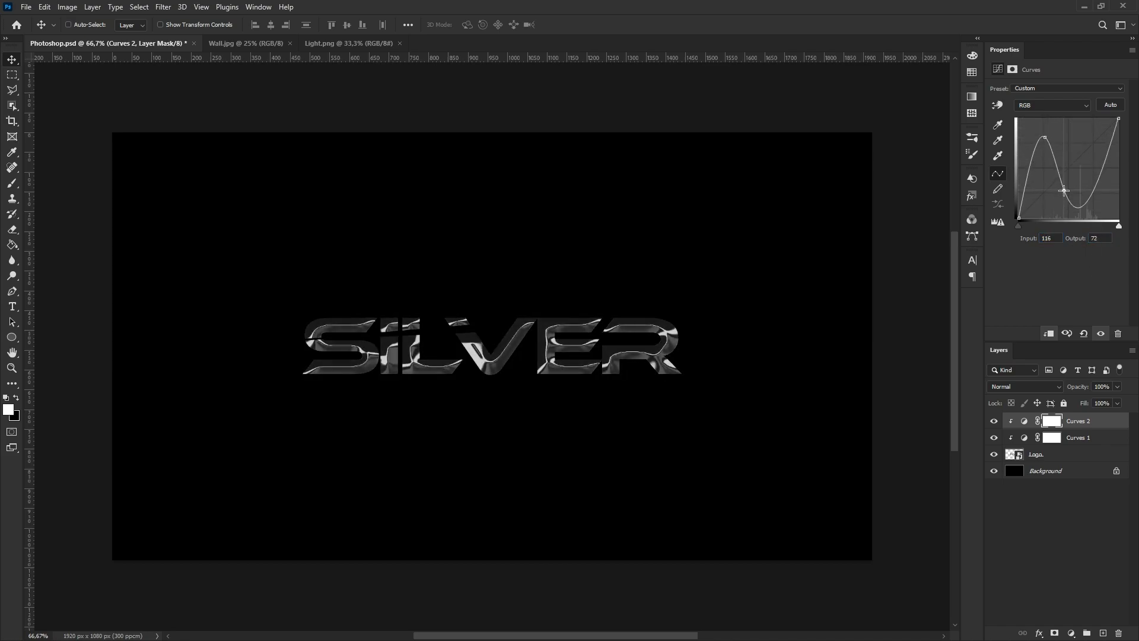
left_click(1049, 237)
type("48")
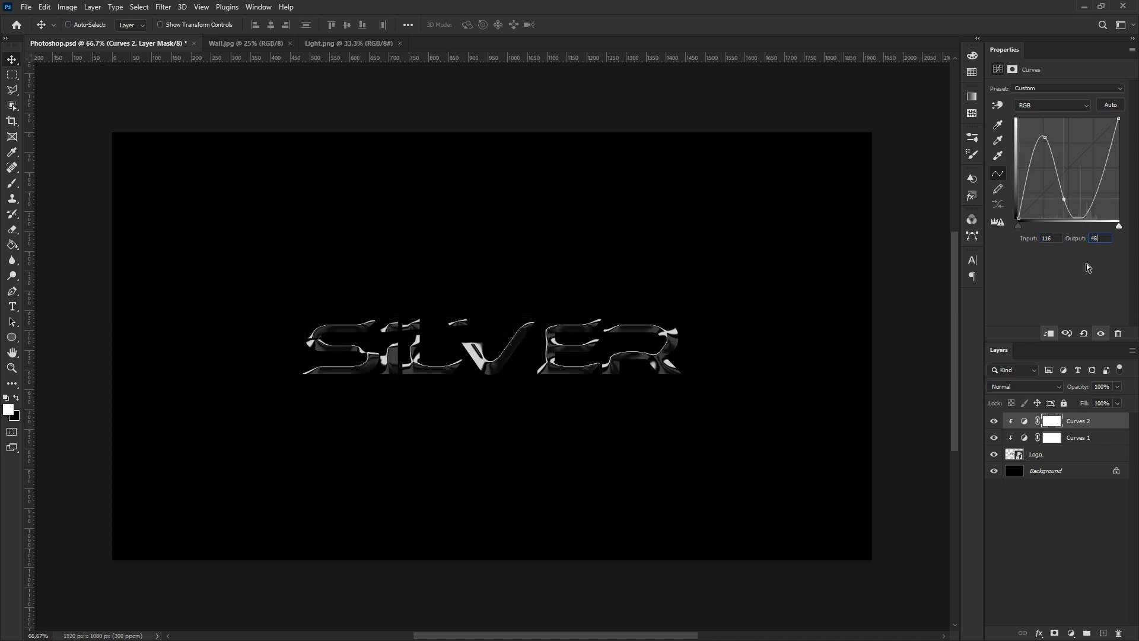
- Add two upper-range points to the second Curves adjustment: input 152, output 229 and input 213, output 81
left_click_drag(1090, 215, 1075, 146)
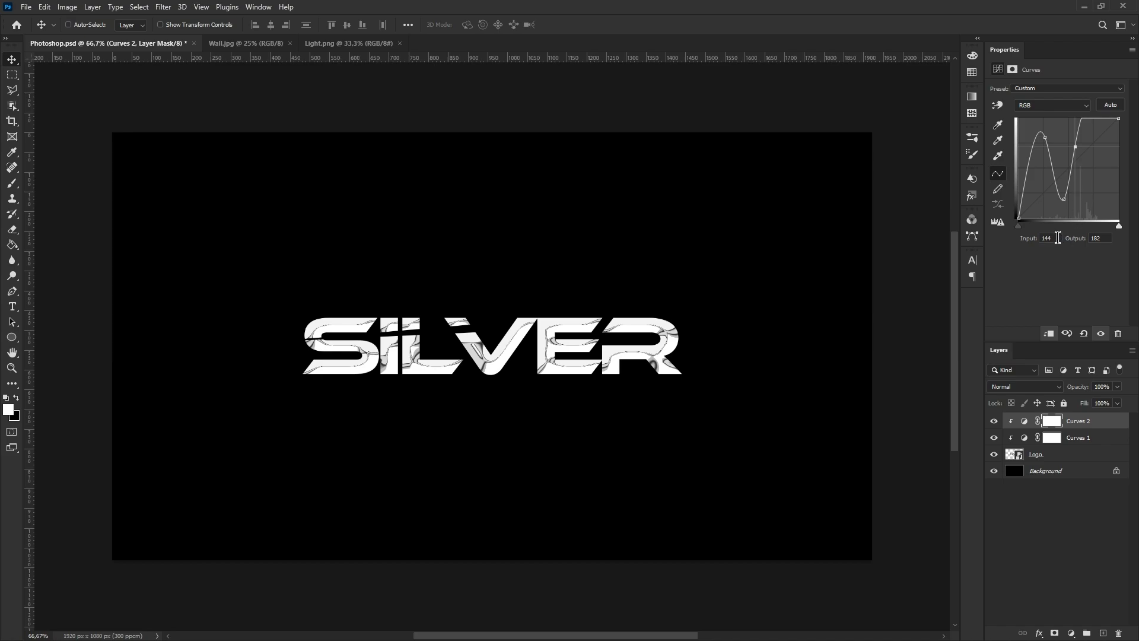
type("152")
double_click(1101, 238)
type("229")
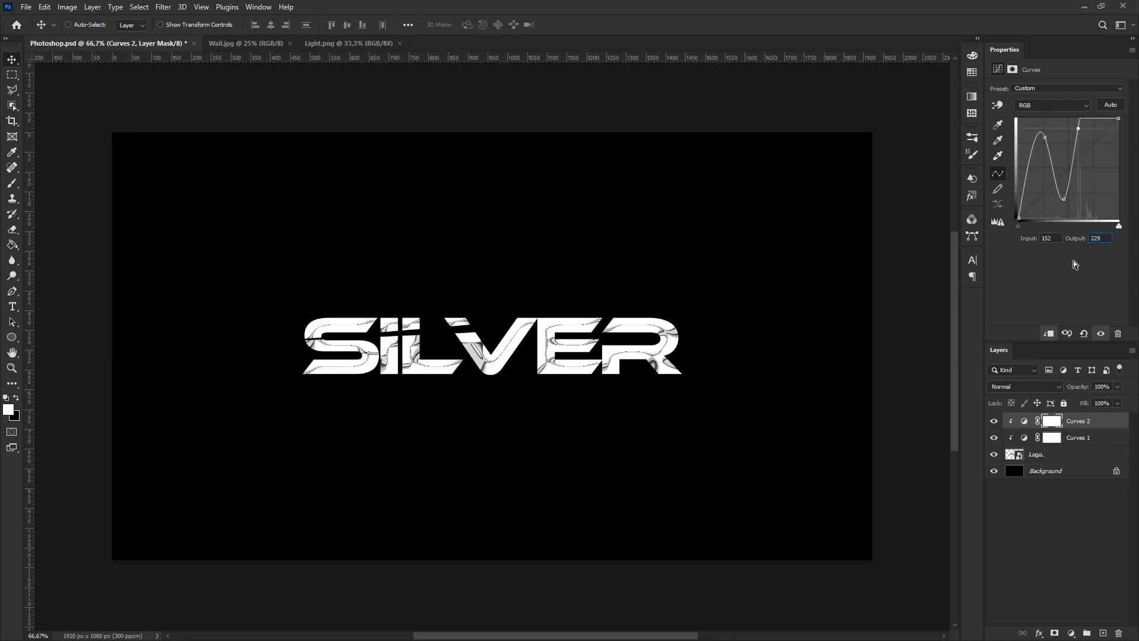
left_click_drag(1098, 121, 1098, 188)
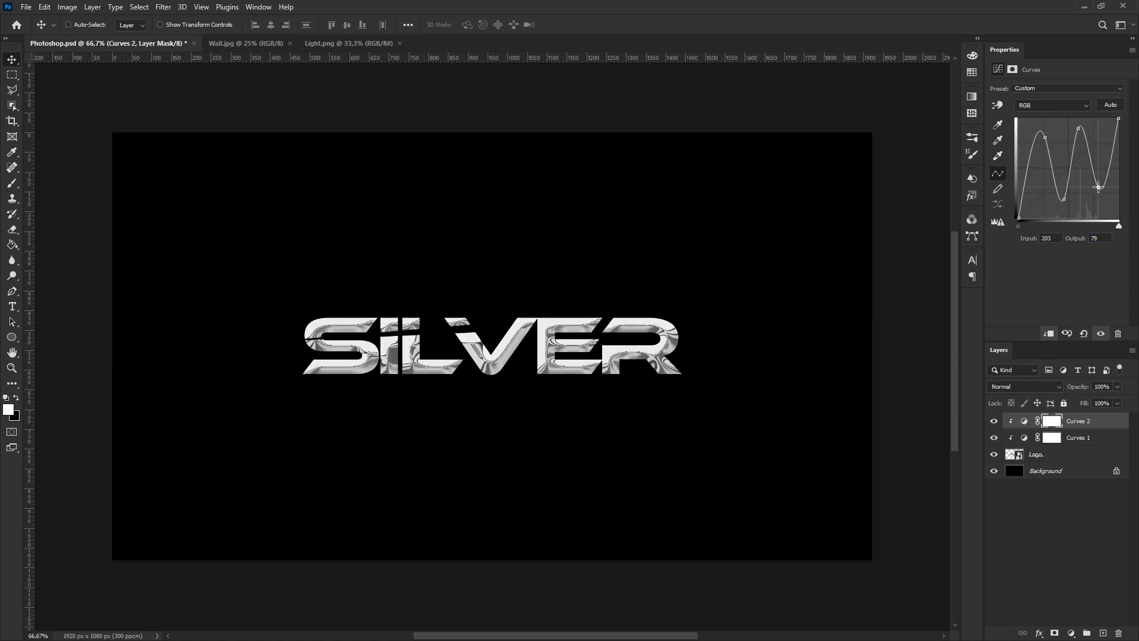
double_click(1047, 238)
type("213")
key("Tab")
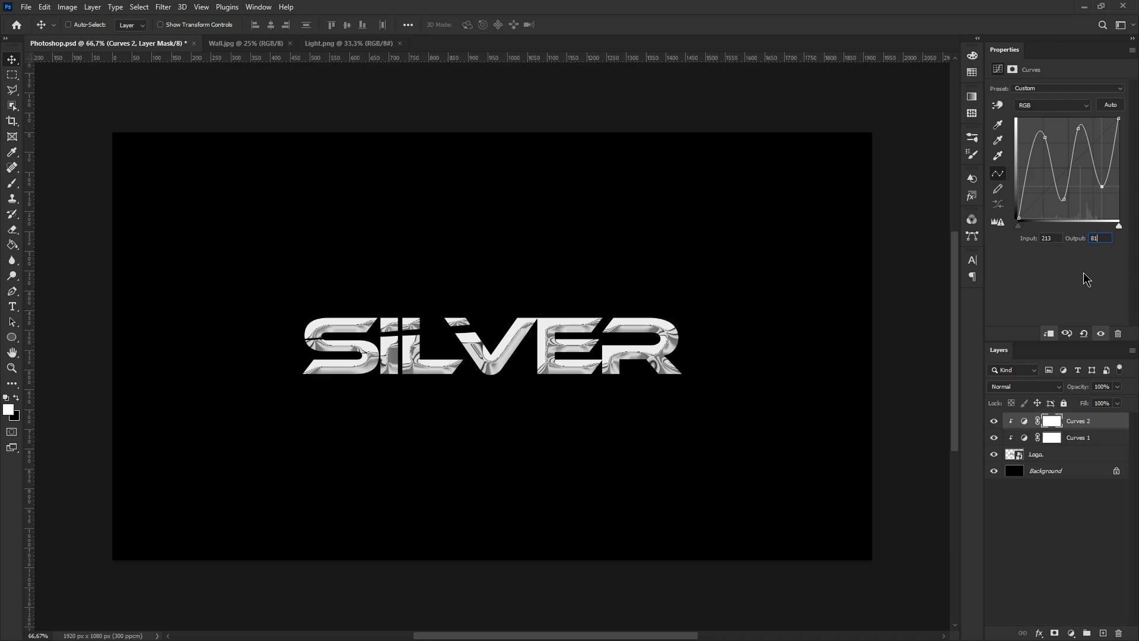
- Add a Color Lookup adjustment clipped to the Logo layer using the Fuji ETERNA 250D Kodak 2395 3D LUT
left_click(1072, 633)
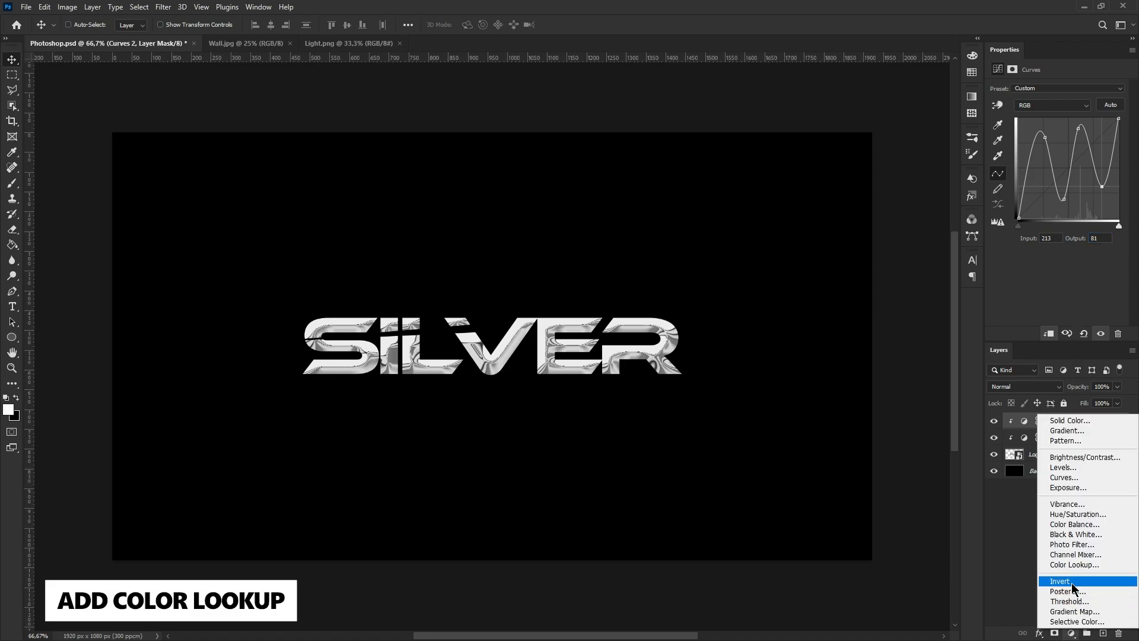
left_click(1073, 564)
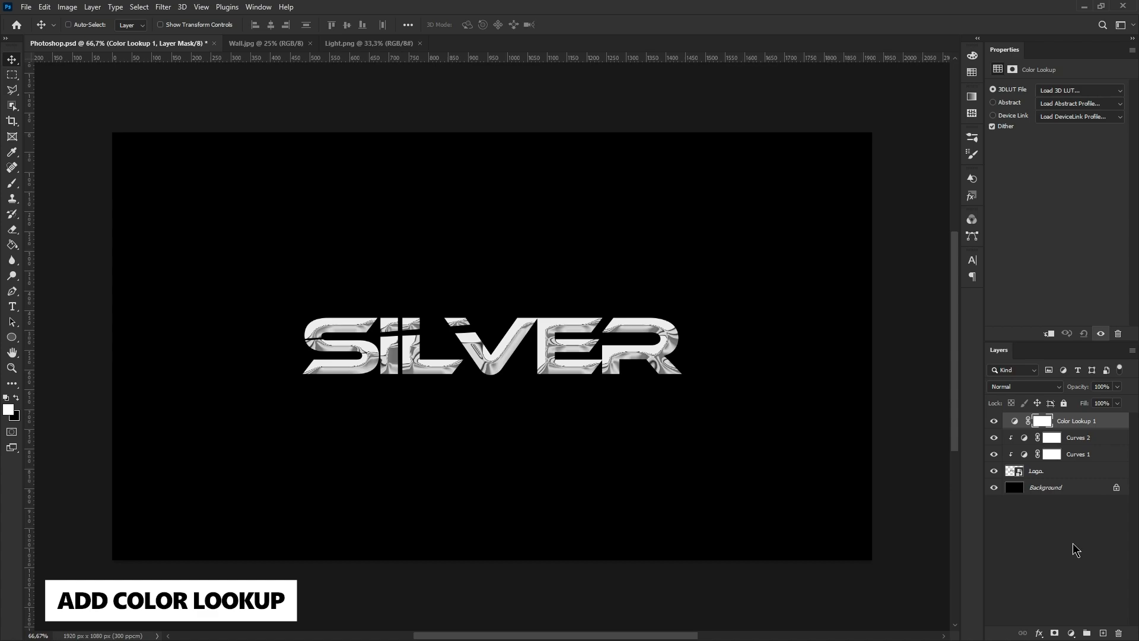
left_click(1048, 334)
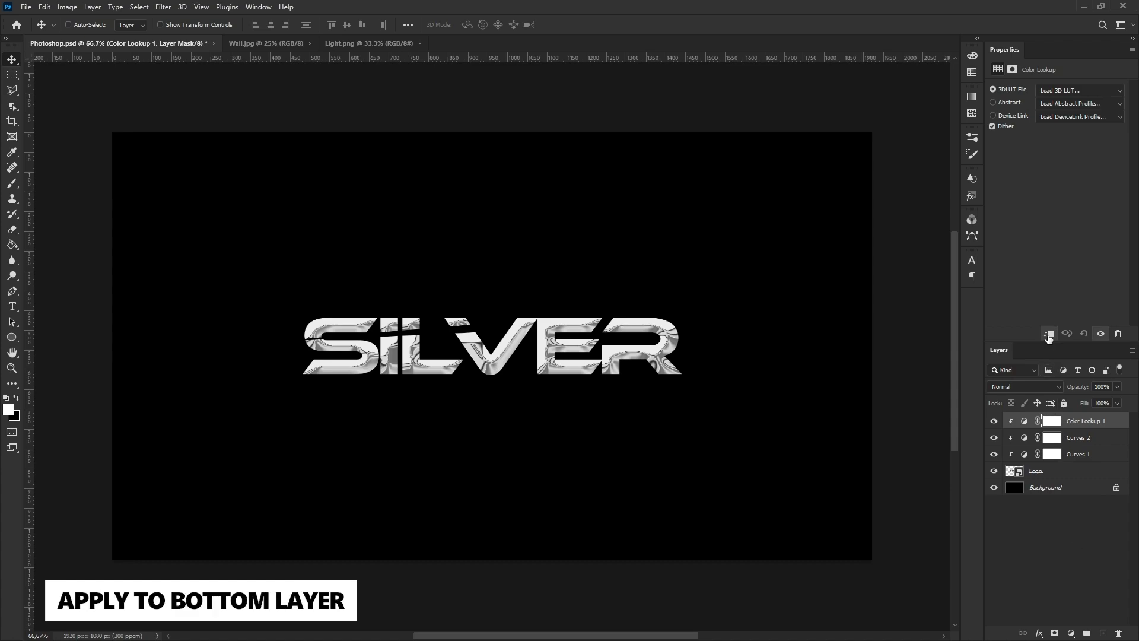
left_click(1060, 91)
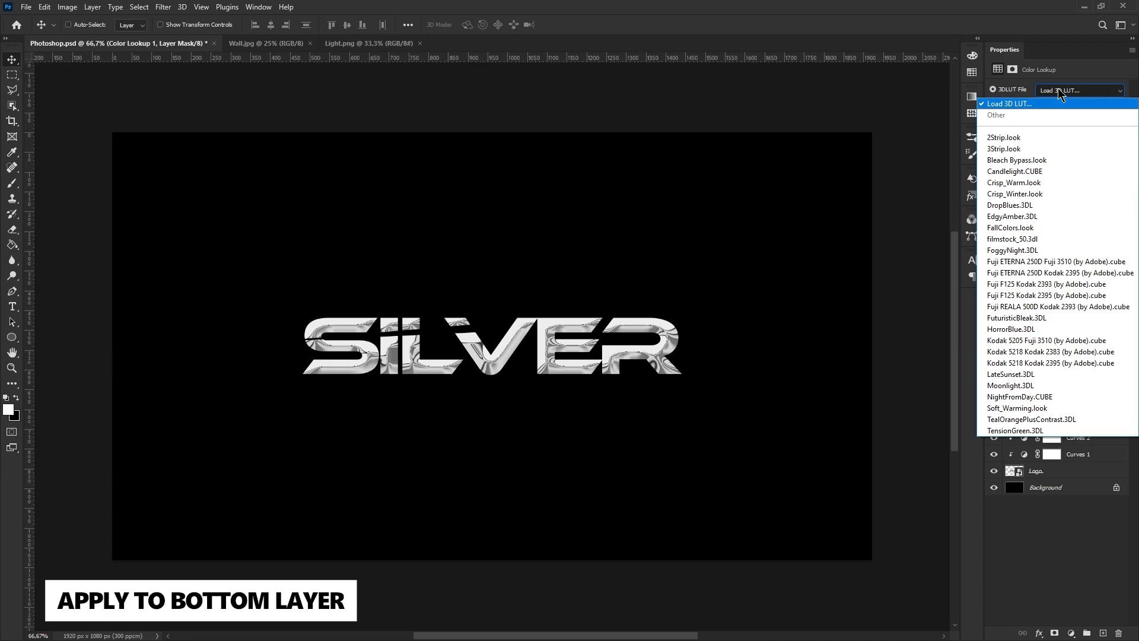
left_click(1060, 268)
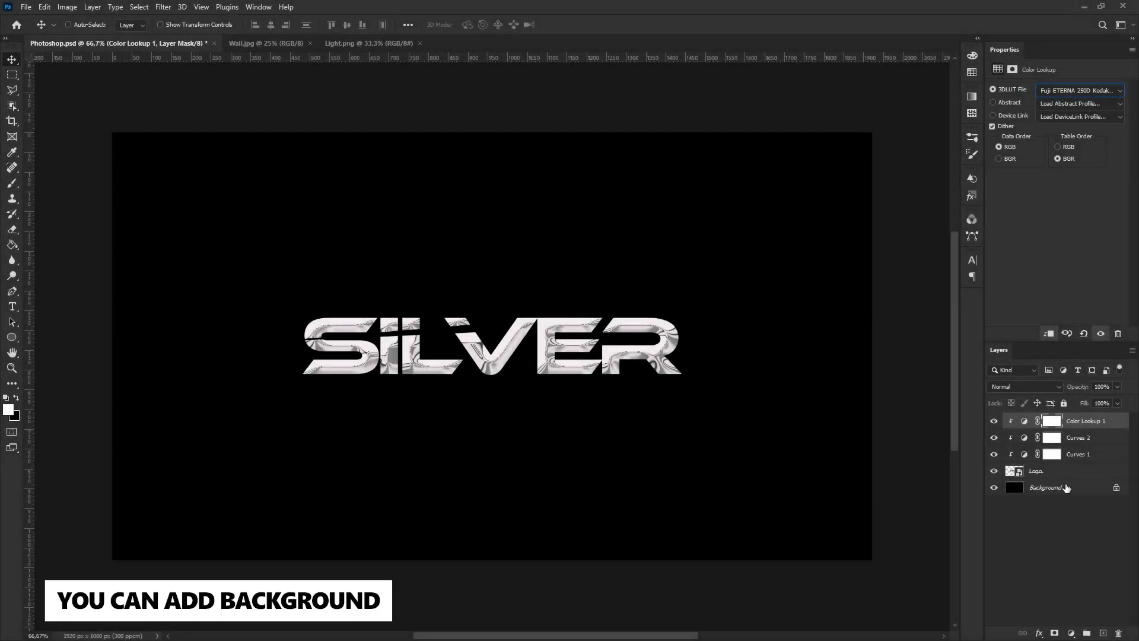
- Add a Solid Color fill layer above the Background layer with the hex colour 272727
left_click(1065, 488)
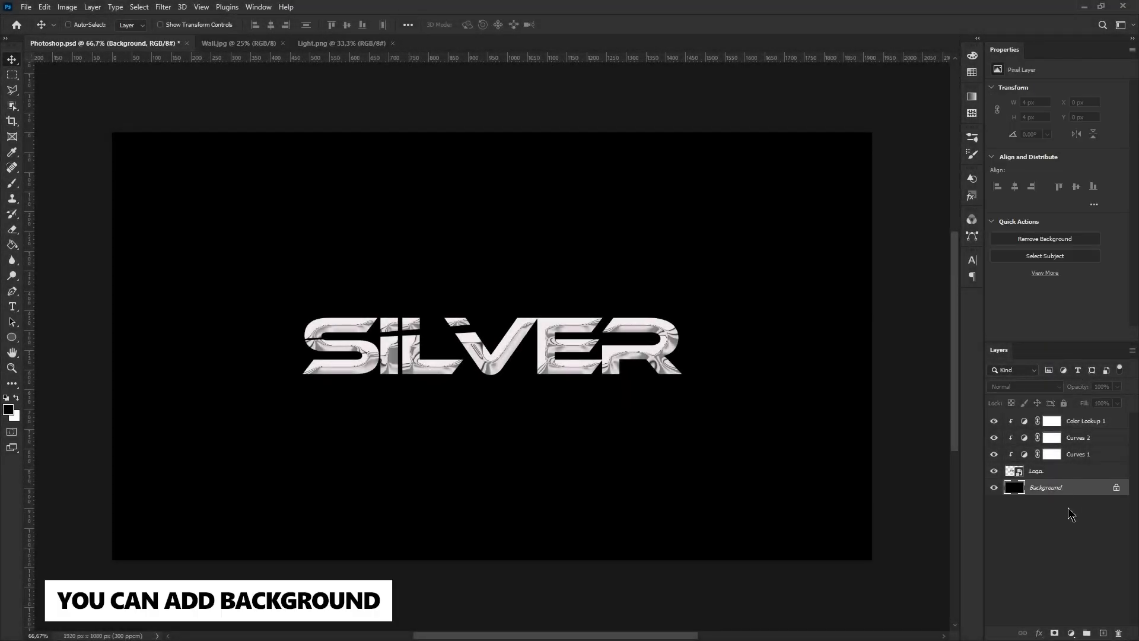
left_click(1071, 632)
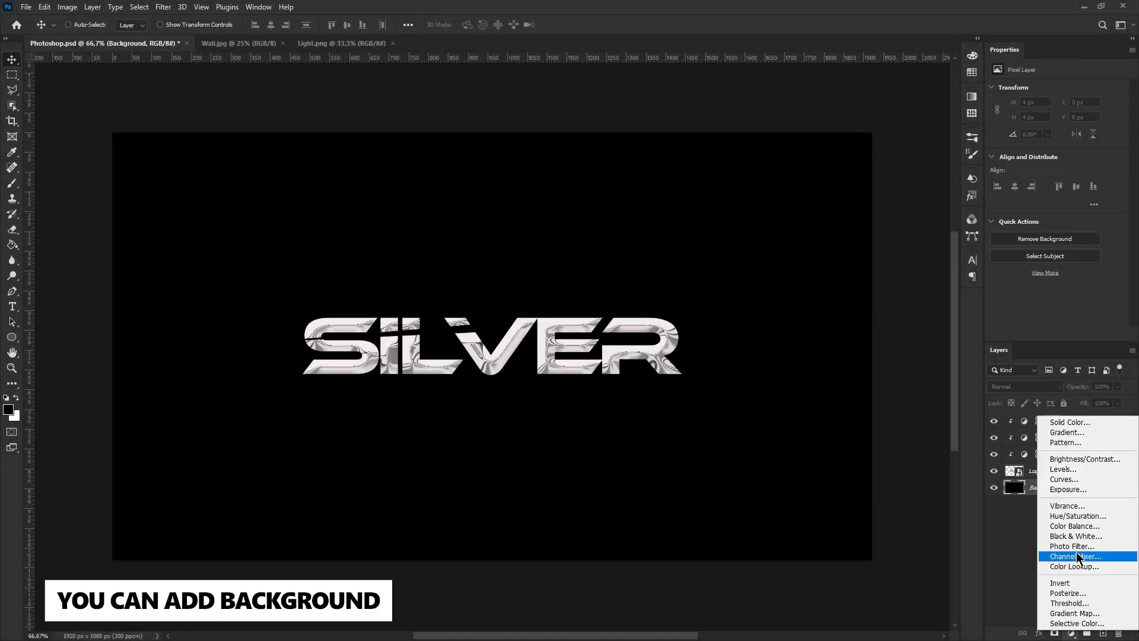
left_click(1068, 423)
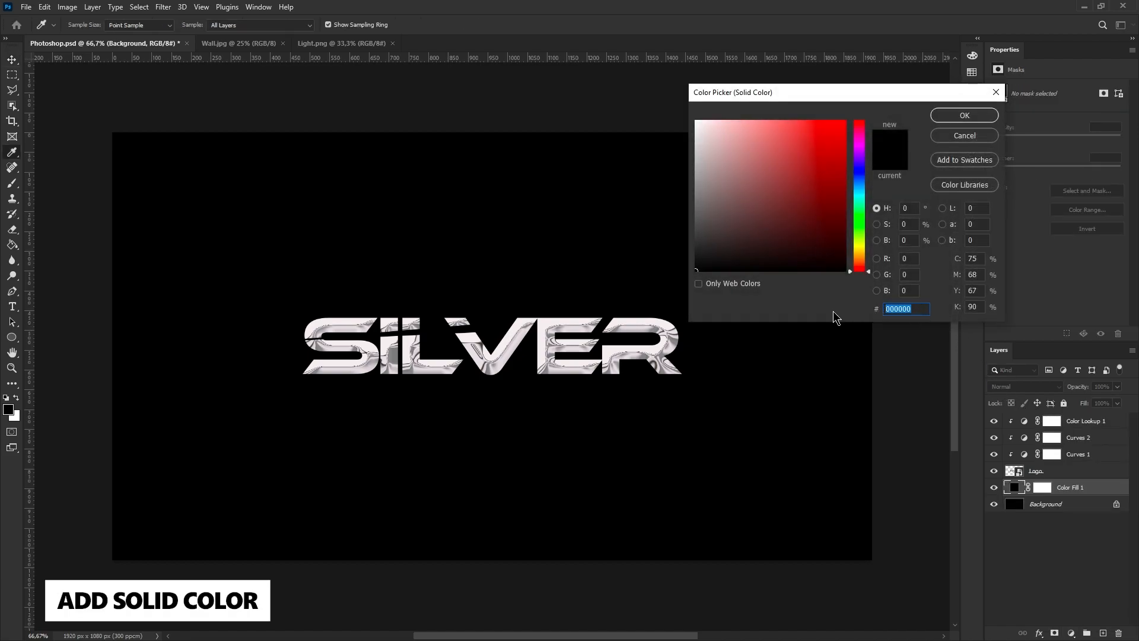
type("272727")
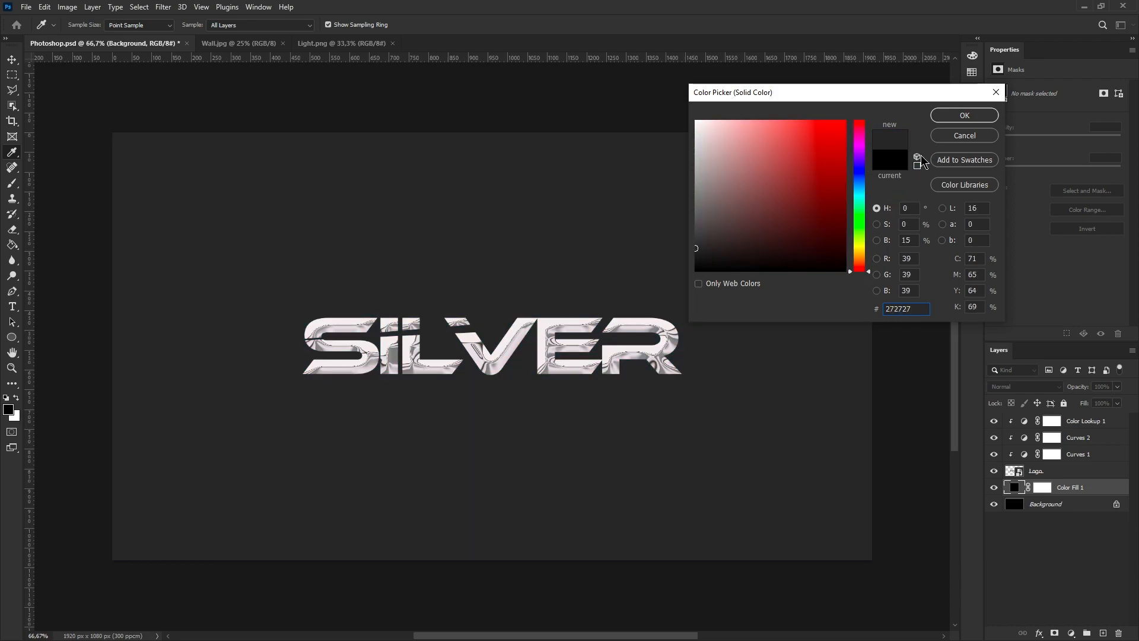
left_click(944, 118)
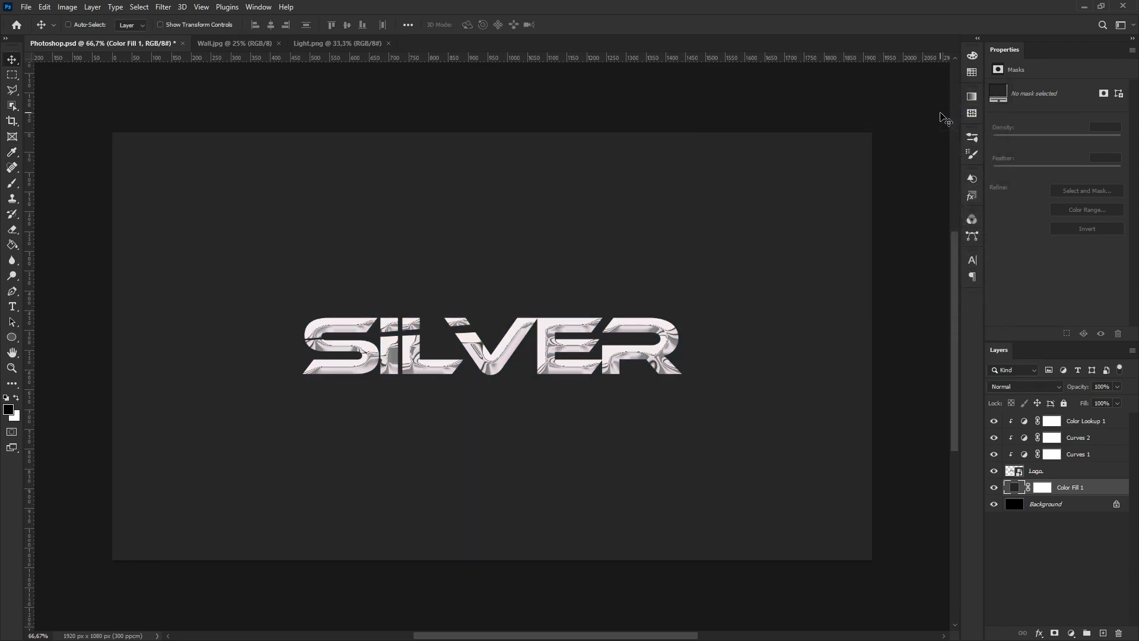
- Copy the Wall.jpg texture into Photoshop.psd above the color fill, scale it to 40.5%, and center it on the canvas
left_click(254, 45)
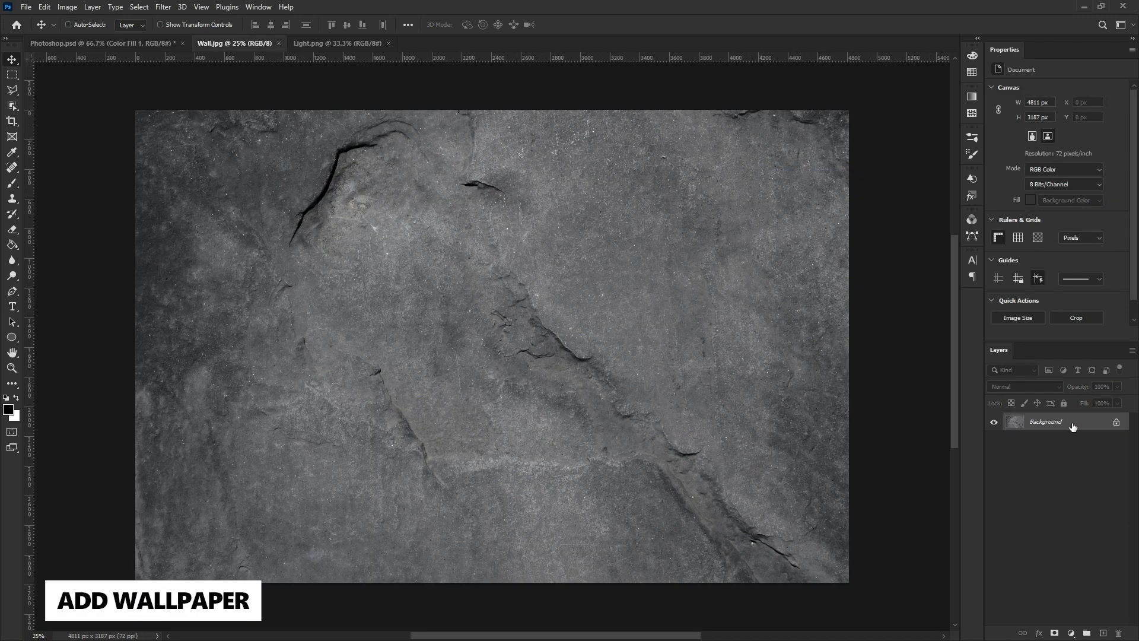
left_click_drag(1073, 426, 503, 351)
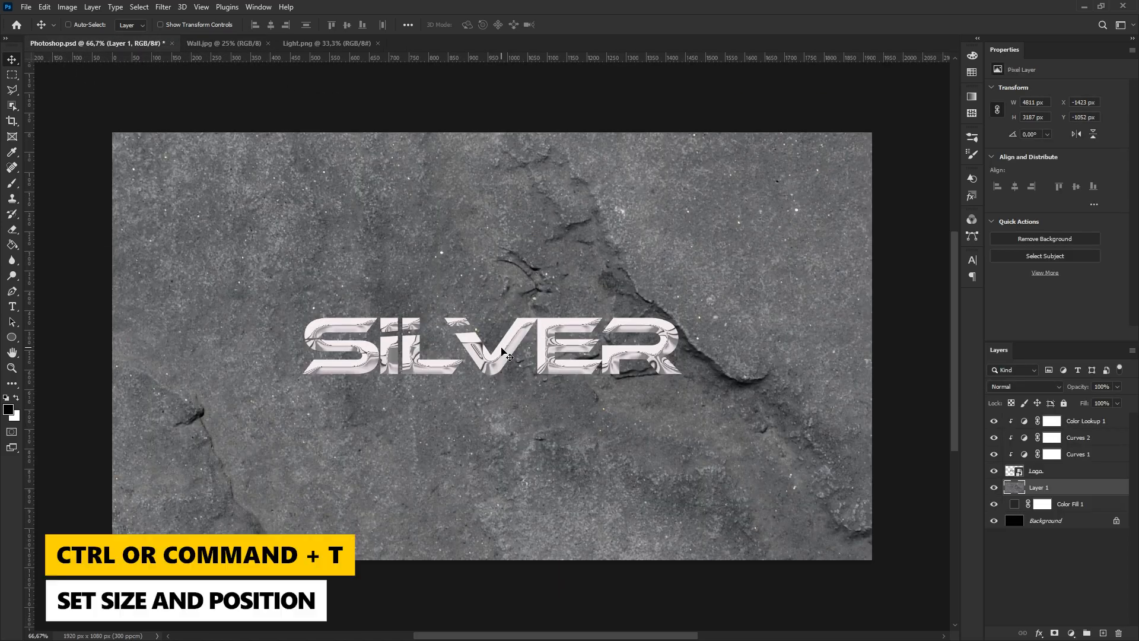
key("ctrl+minus")
key("ctrl+minus")
key("ctrl+minus")
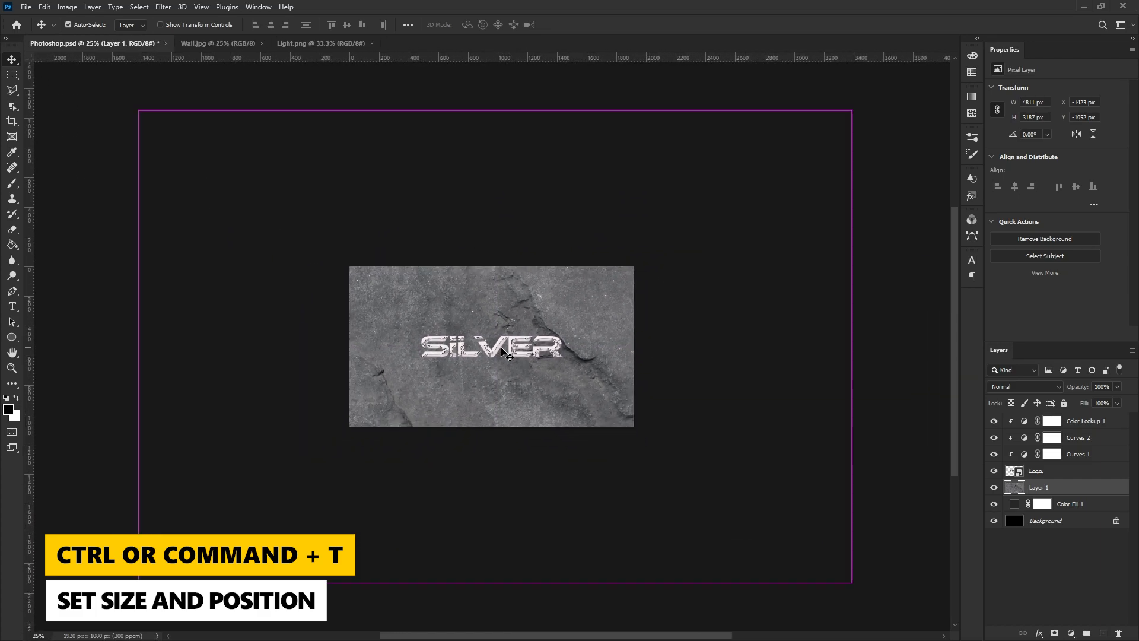
key("ctrl+t")
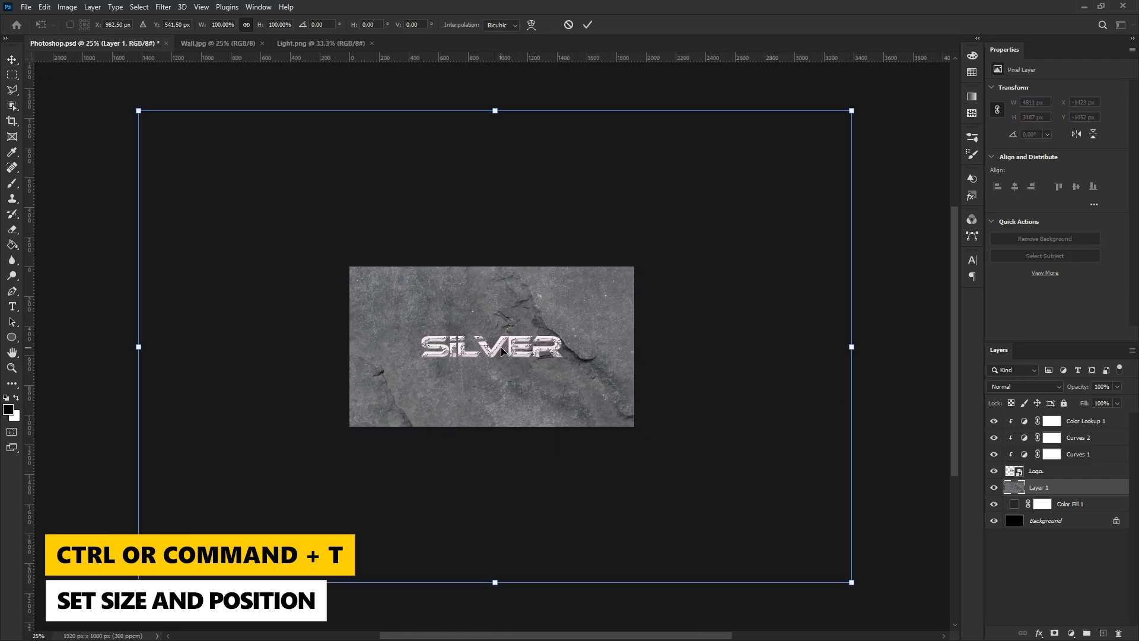
left_click_drag(851, 112, 627, 231)
left_click_drag(587, 304, 584, 303)
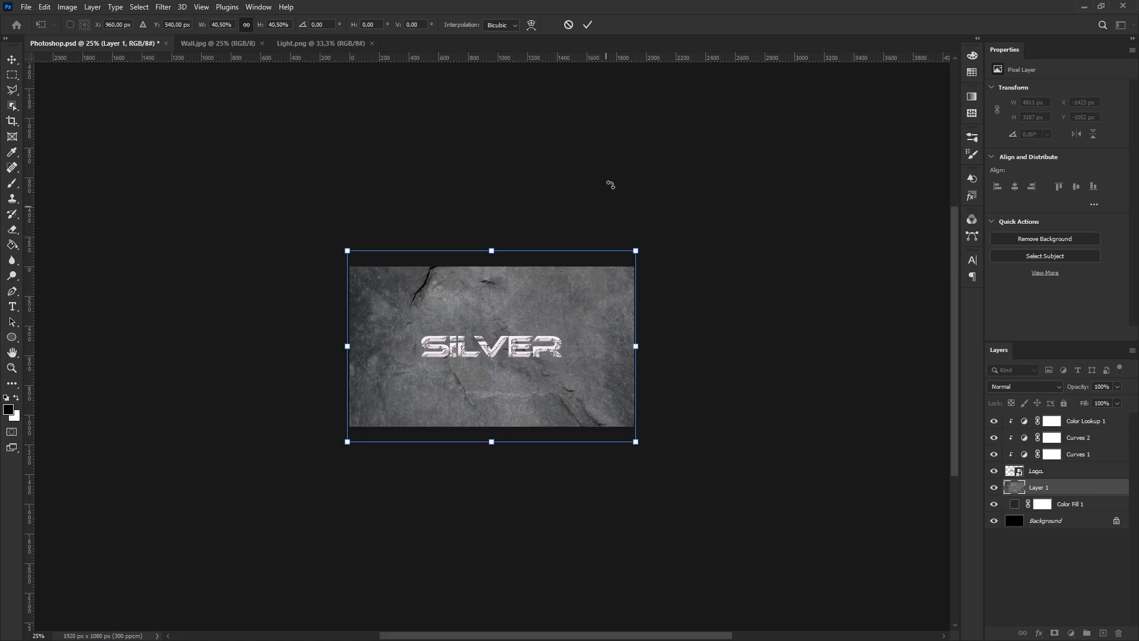
left_click(587, 24)
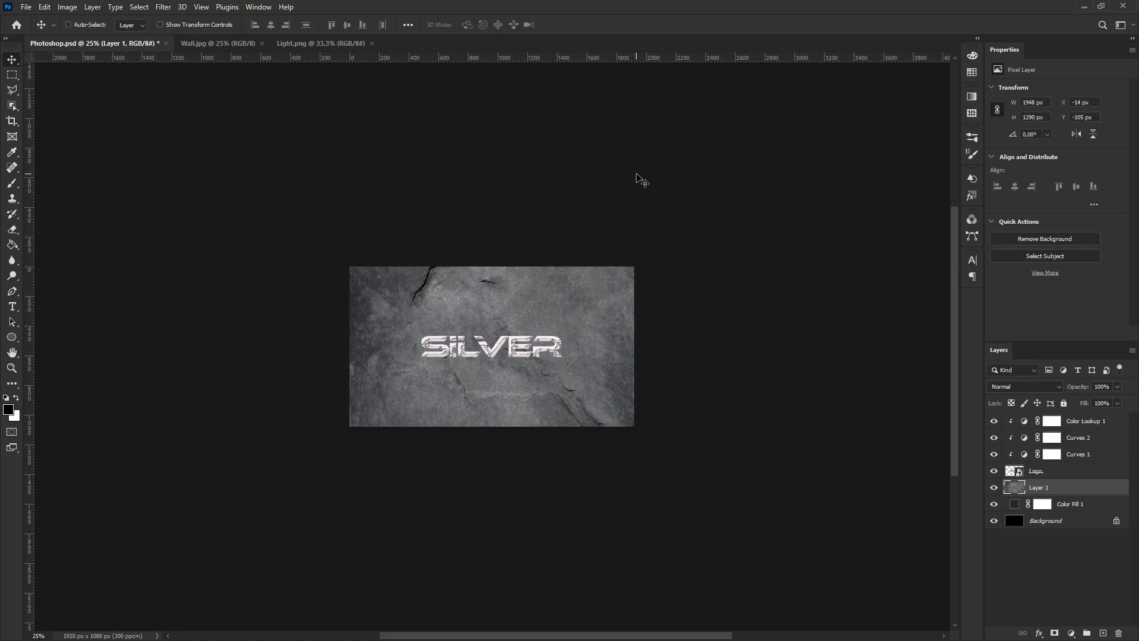
- Set the wall texture layer's blending mode to Hard Light
key("ctrl+plus")
key("ctrl+plus")
key("ctrl+plus")
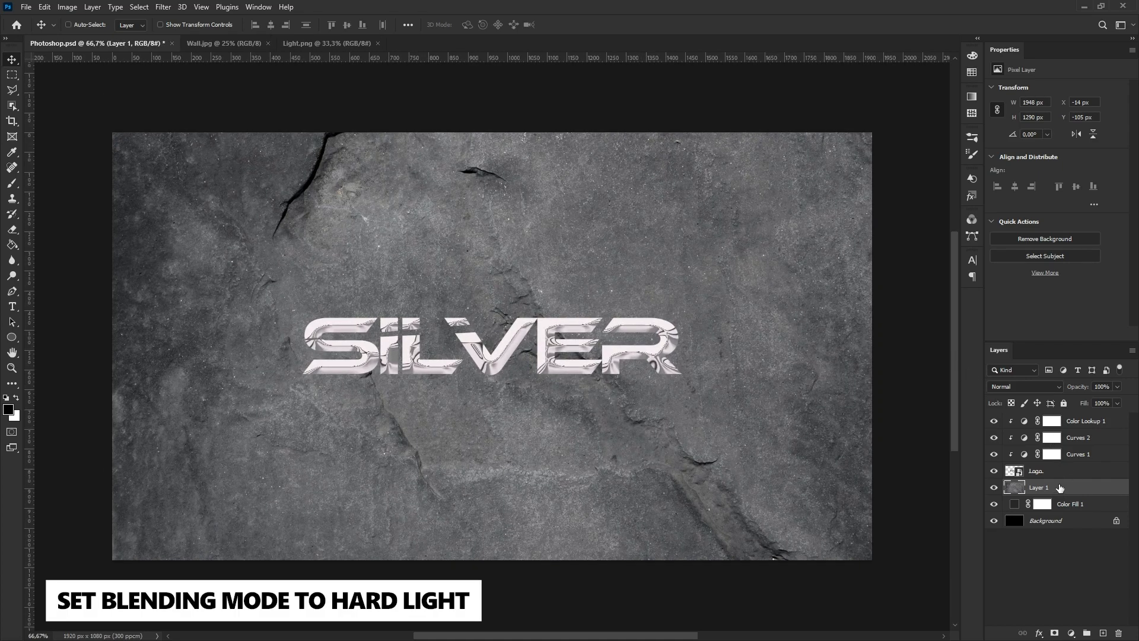
left_click(1020, 388)
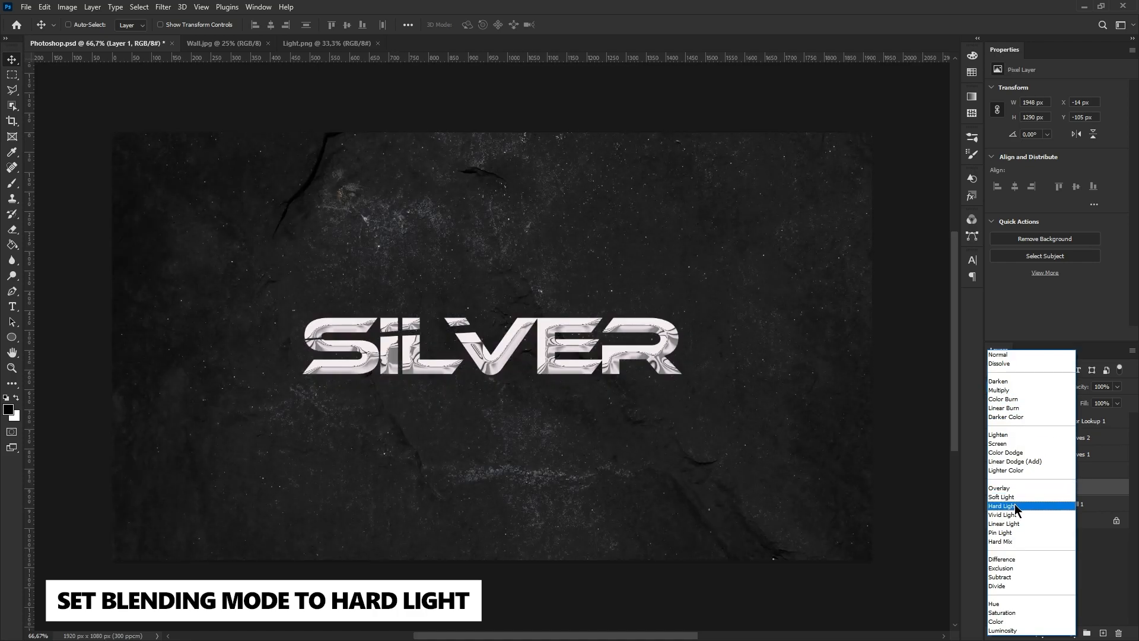
left_click(1015, 506)
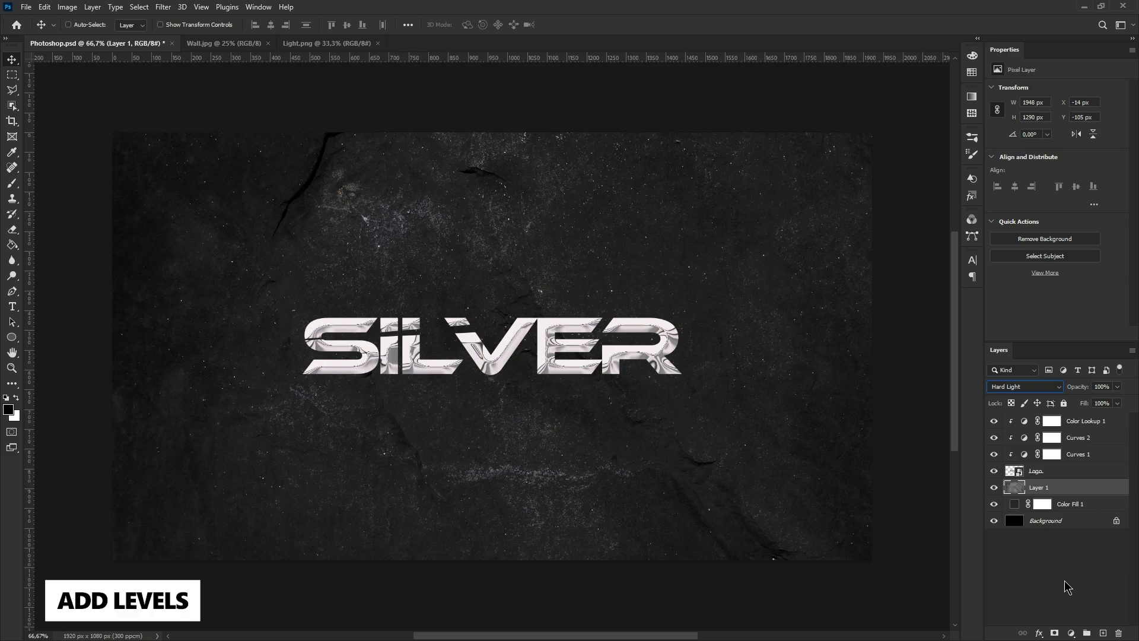
- Add a Levels adjustment above the wall texture with shadow input 15 and midtone 0.85
left_click(1072, 633)
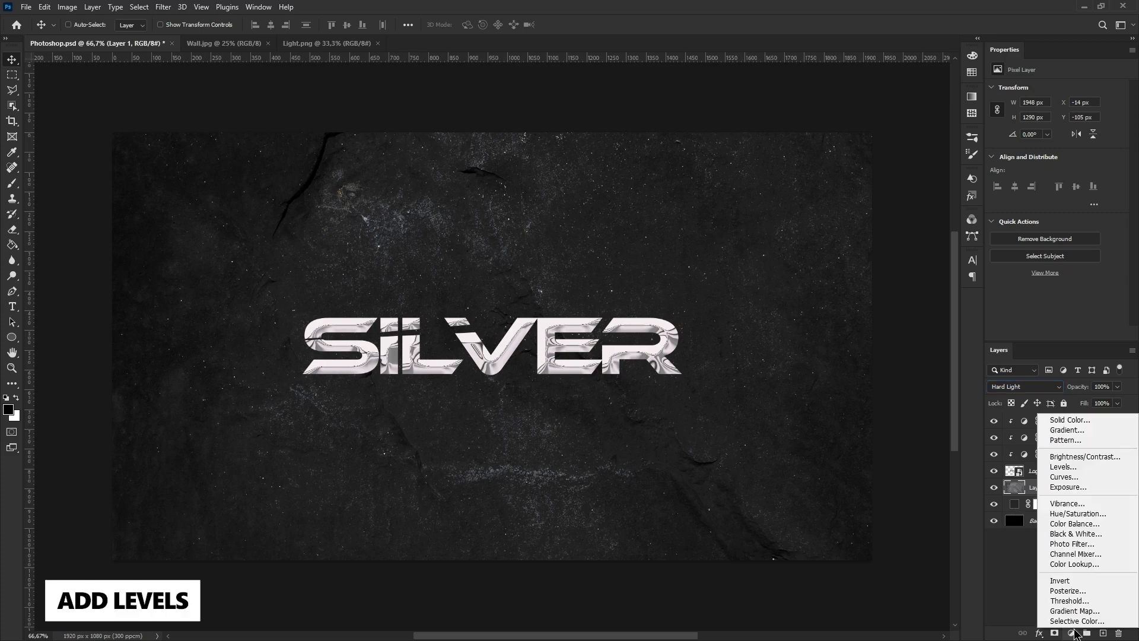
left_click(1077, 468)
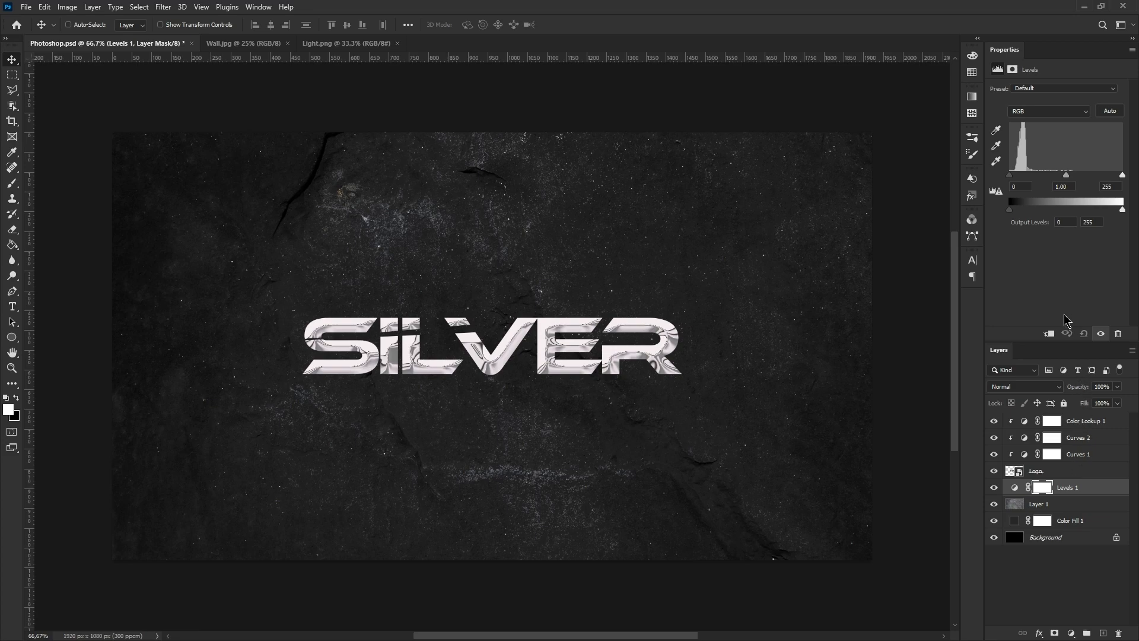
left_click(1019, 186)
type("15")
left_click(1065, 187)
type("0,85")
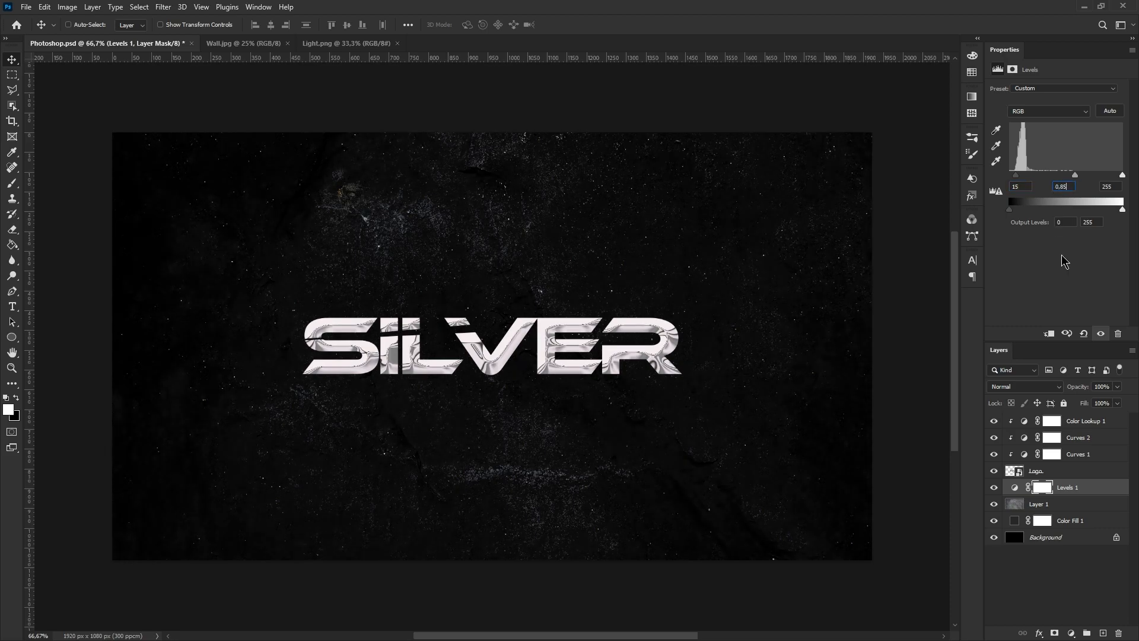
left_click(1053, 565)
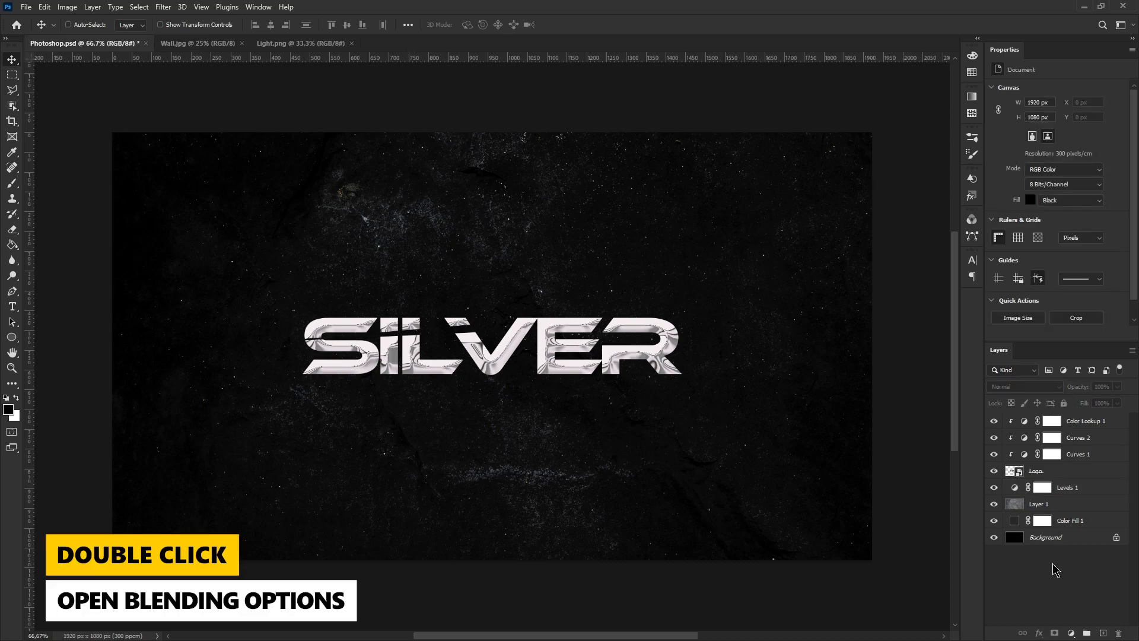
- Add a Drop Shadow style to the Logo layer and reset its settings to default
left_click(1079, 475)
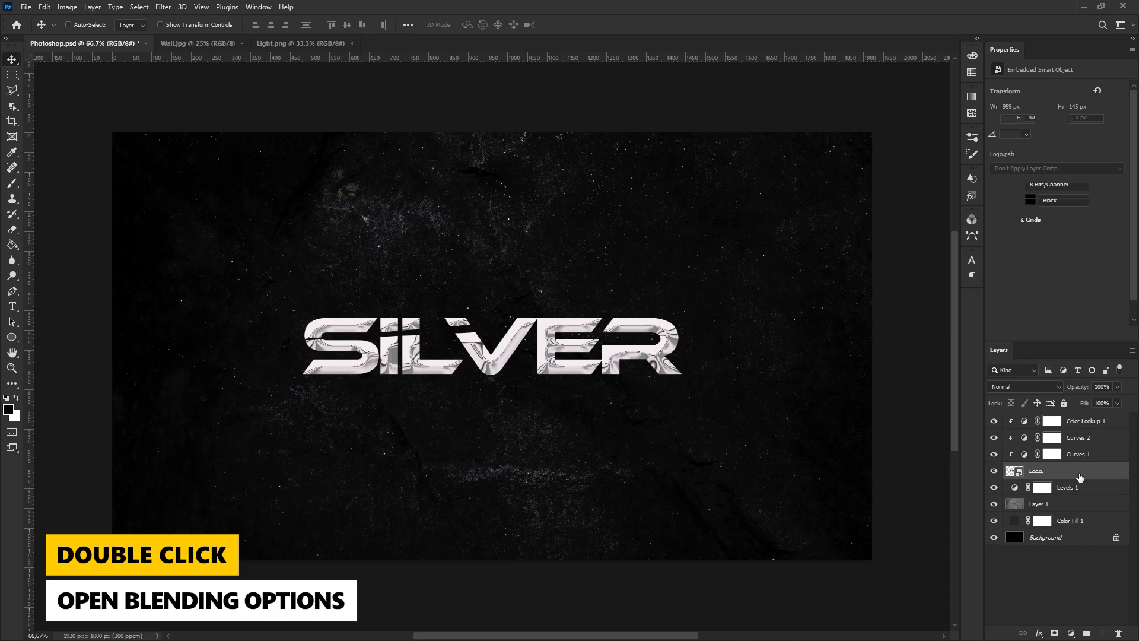
double_click(1078, 475)
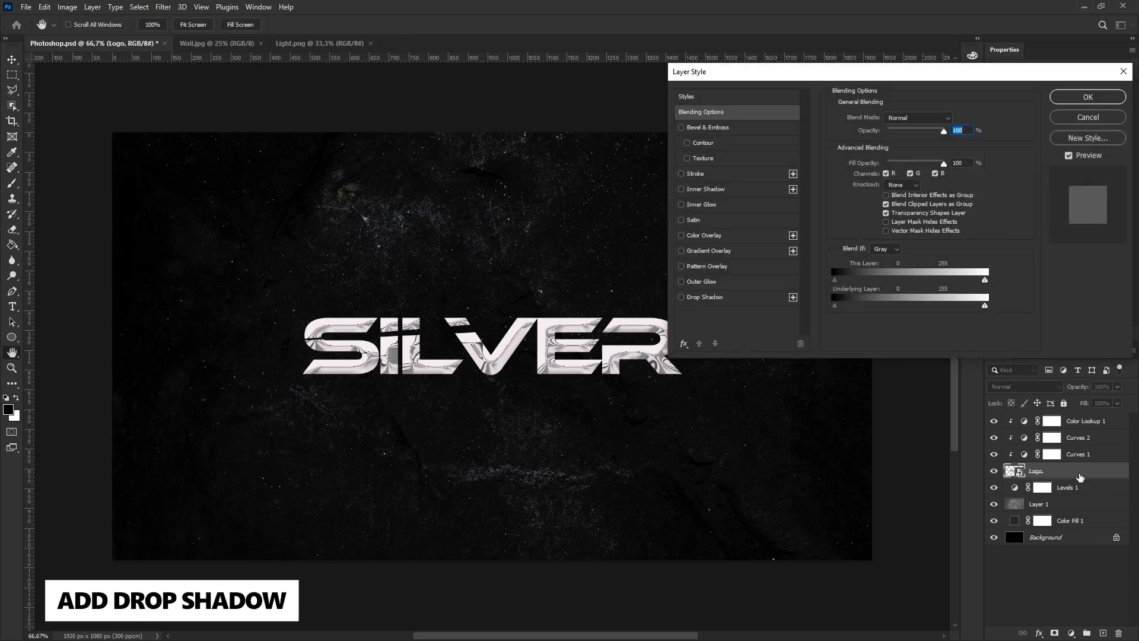
left_click(744, 298)
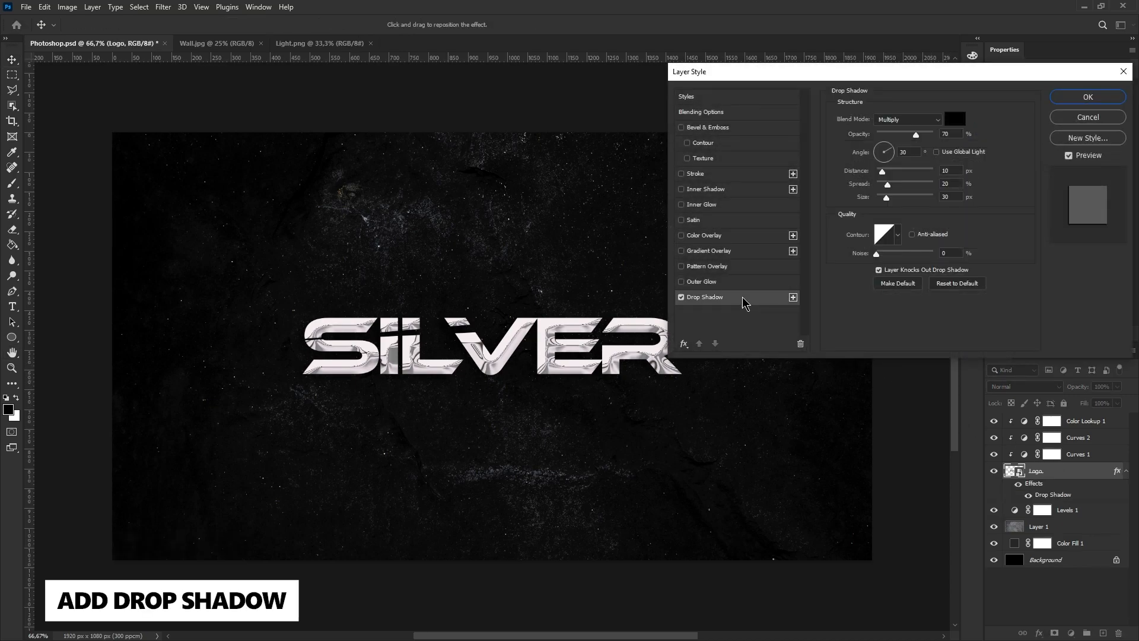
left_click(937, 285)
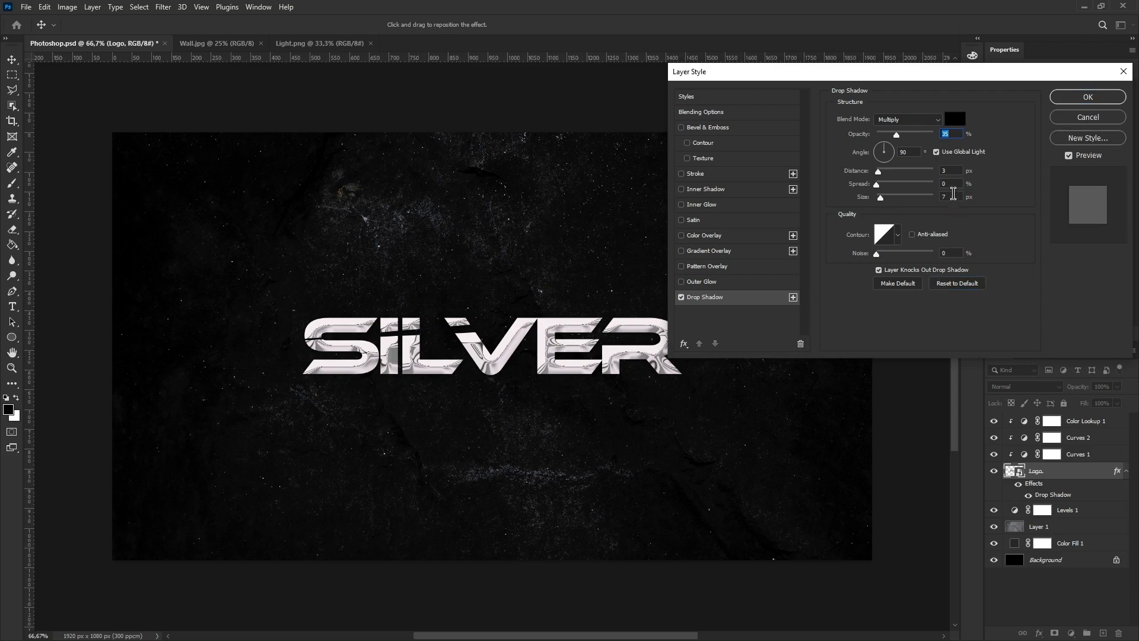
- Set the drop shadow's opacity to 7%, turn off global light, and set its angle to 12 degrees
type("7")
left_click(936, 152)
left_click(898, 153)
type("12")
- Set the drop shadow's distance to 5 px, spread to 20% and size to 30 px, and apply the layer style
left_click(943, 171)
type("5")
left_click(961, 185)
type("20")
key("Tab")
type("30")
left_click(1088, 97)
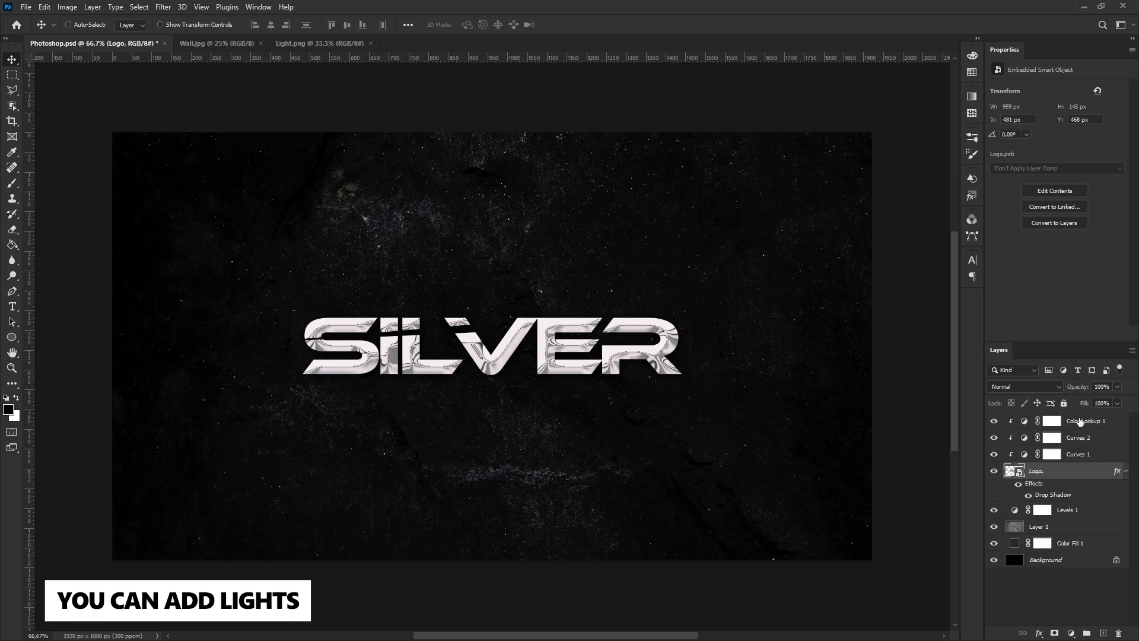
- Copy the Light.png flare image into Photoshop.psd as a layer above the Color Lookup adjustment
left_click(1080, 422)
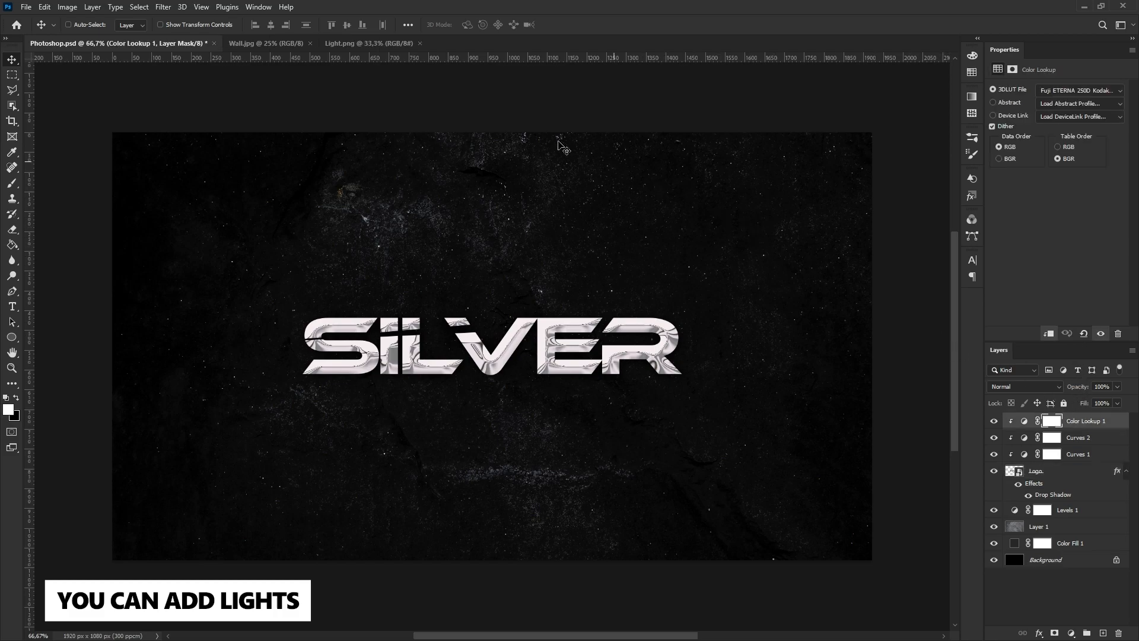
left_click(364, 47)
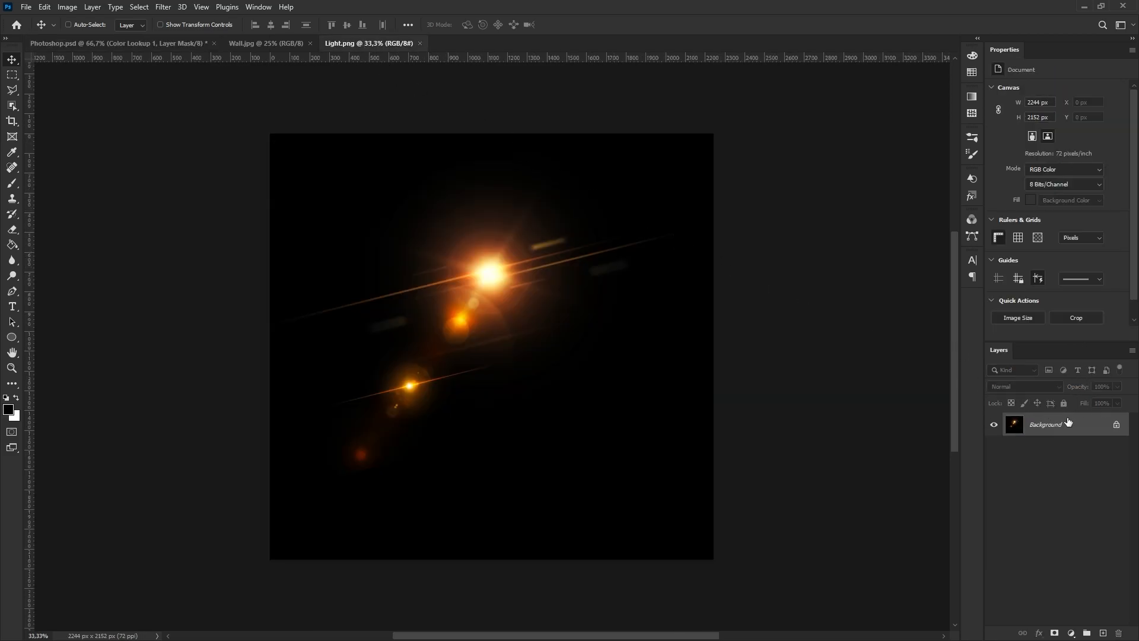
left_click_drag(1067, 424, 472, 253)
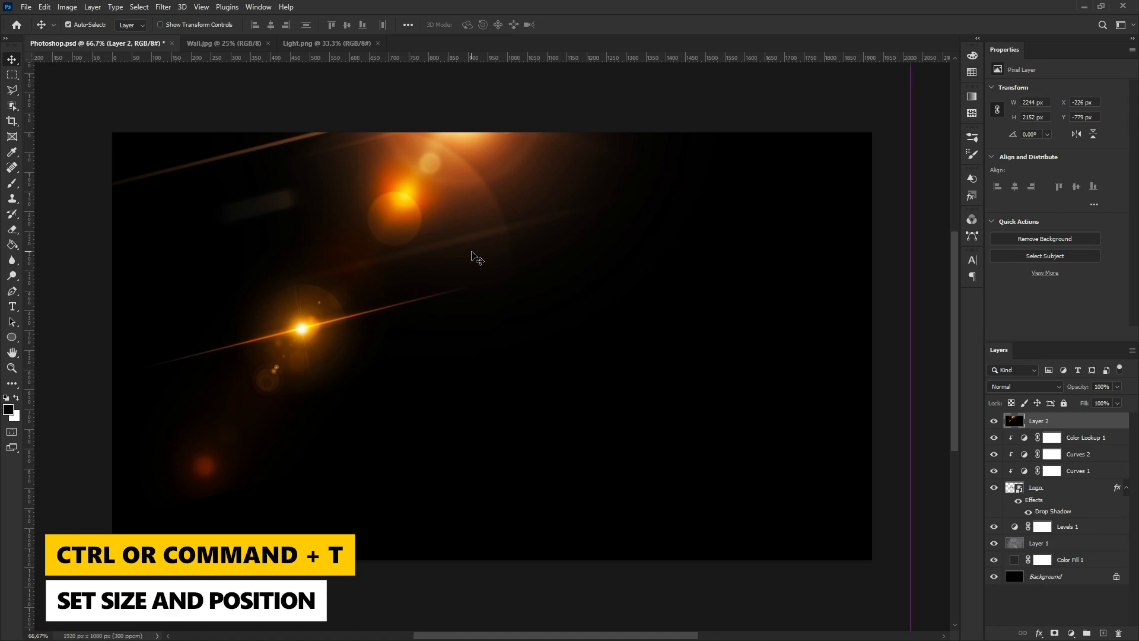
- Scale the light flare layer down to about 17% so it sits above the logo text
key("ctrl+minus")
key("ctrl+minus")
key("ctrl+minus")
key("ctrl+t")
left_click_drag(646, 153, 477, 237)
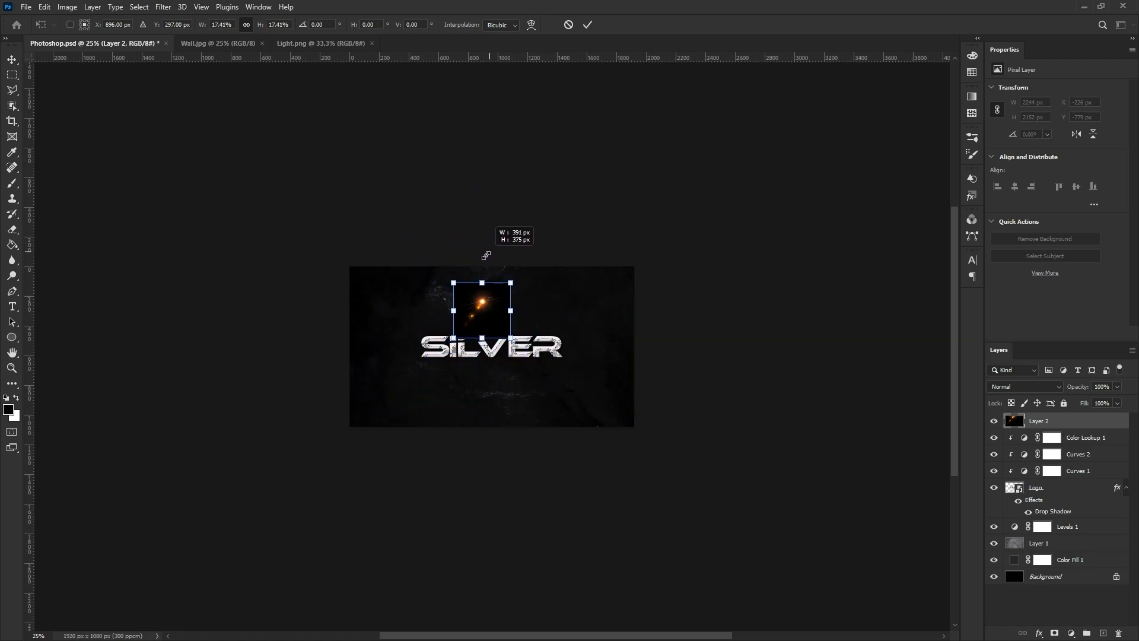
- Set the light flare layer's blending mode to Screen
key("ctrl+plus")
key("ctrl+plus")
key("ctrl+plus")
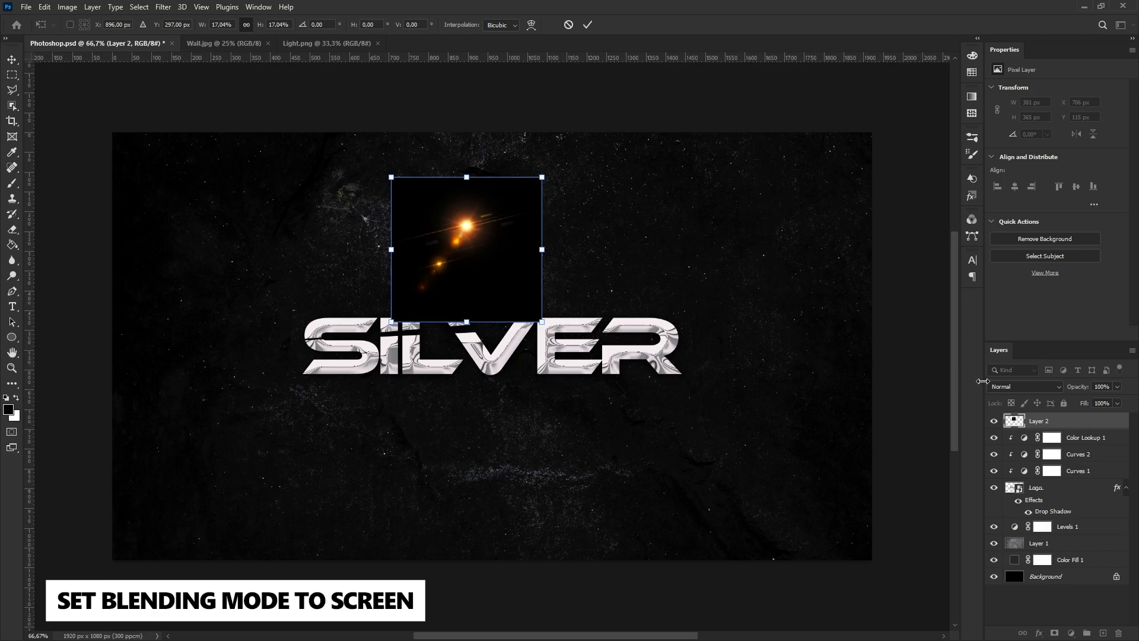
left_click(1005, 387)
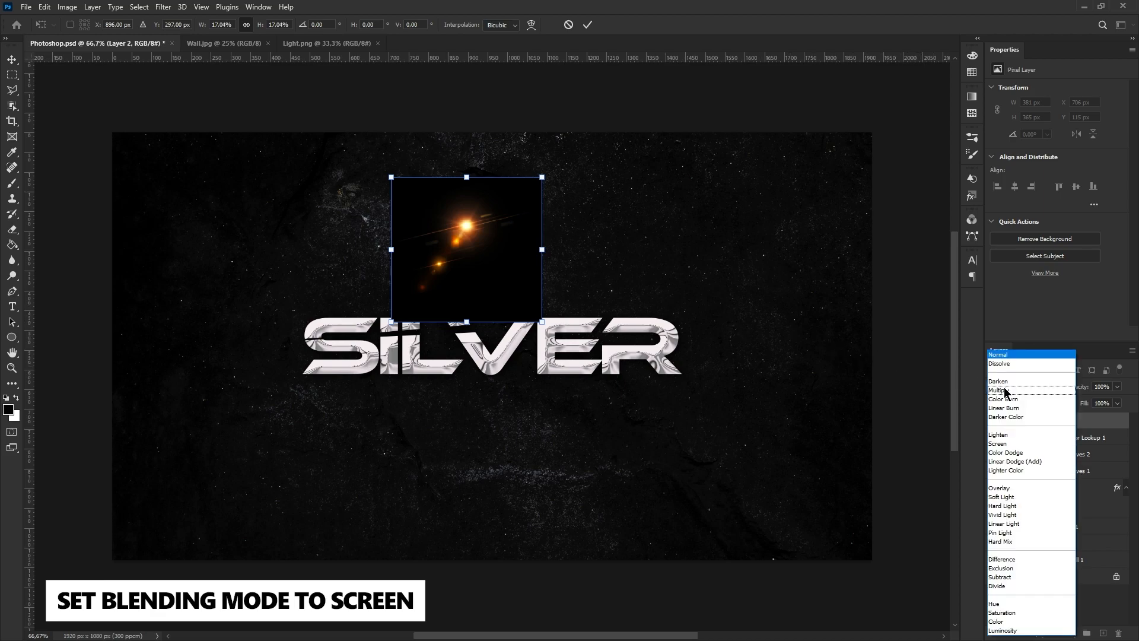
left_click(1000, 444)
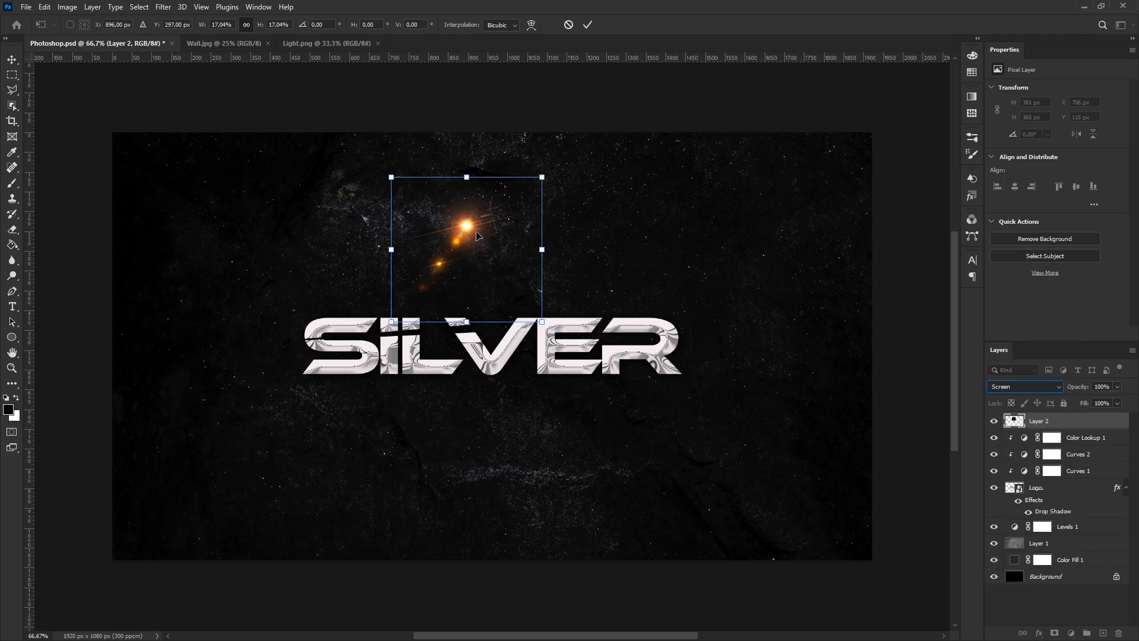
- Move the light flare onto the top of the logo's letter i, enlarge it to about 20%, and apply the transform
left_click_drag(474, 232, 399, 330)
left_click_drag(466, 273, 481, 259)
left_click_drag(440, 297, 439, 304)
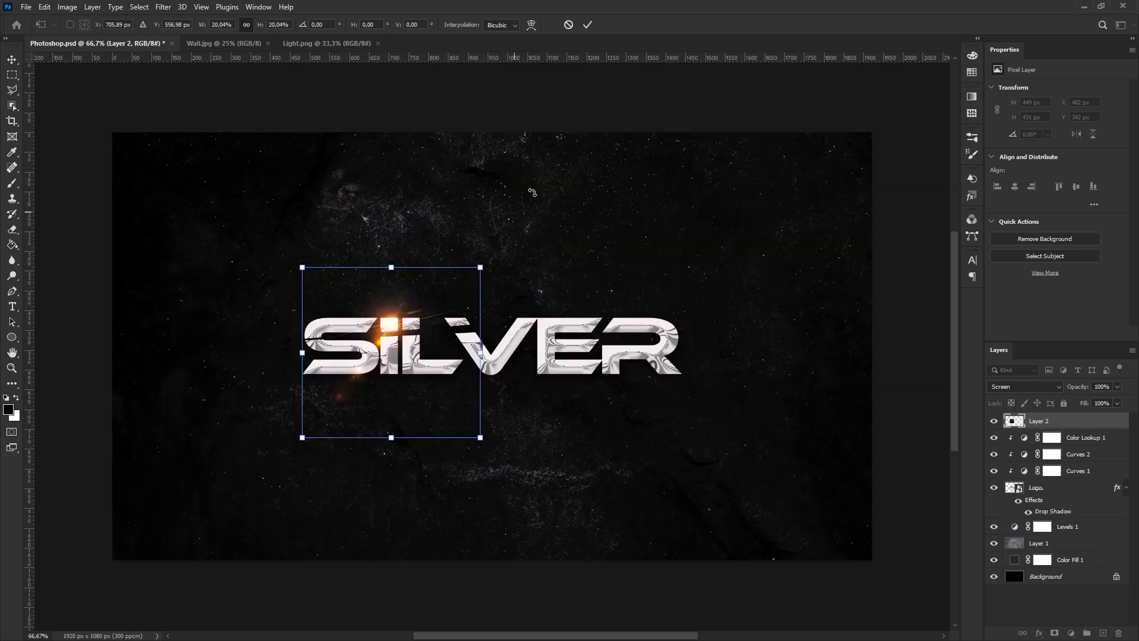
left_click(587, 26)
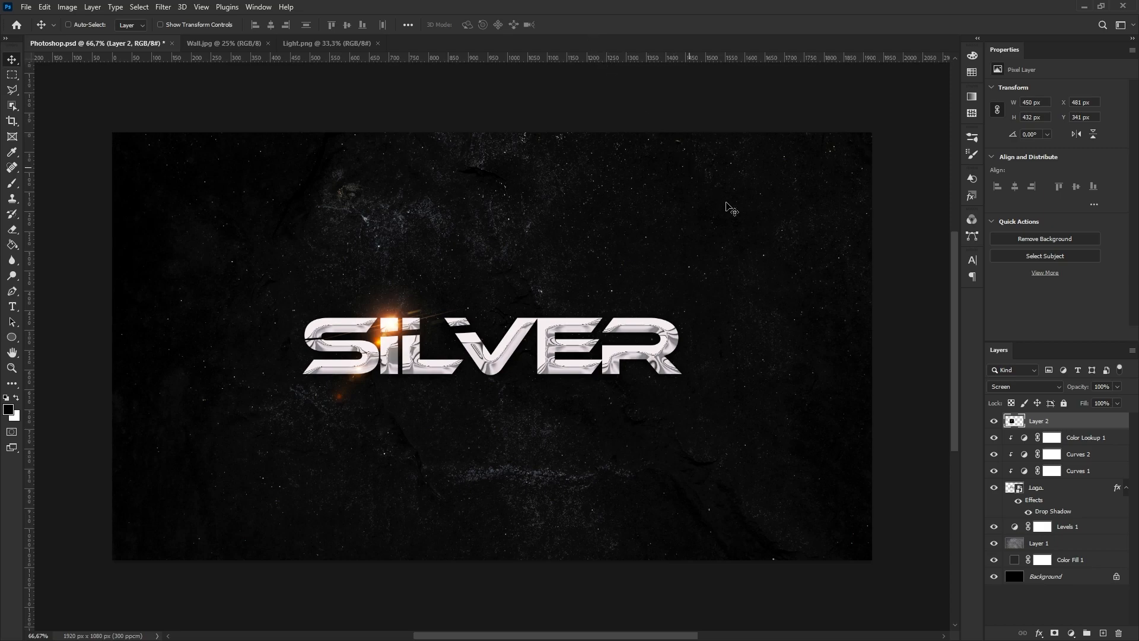
- Add a Black & White adjustment layer above the light flare and clip it to the flare layer
left_click(1072, 633)
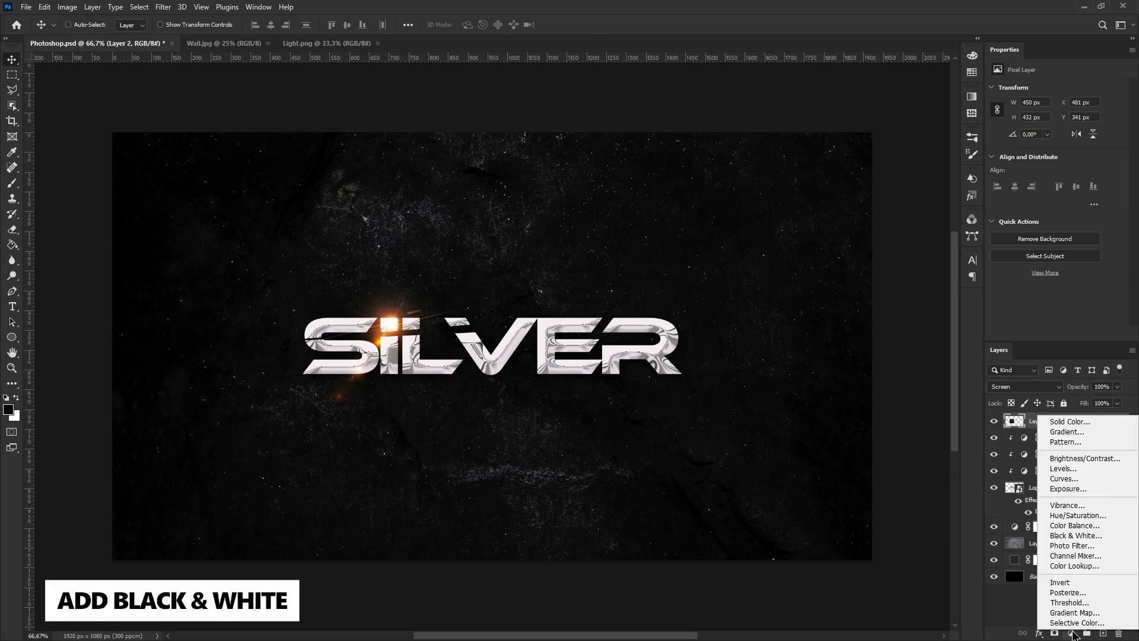
left_click(1079, 536)
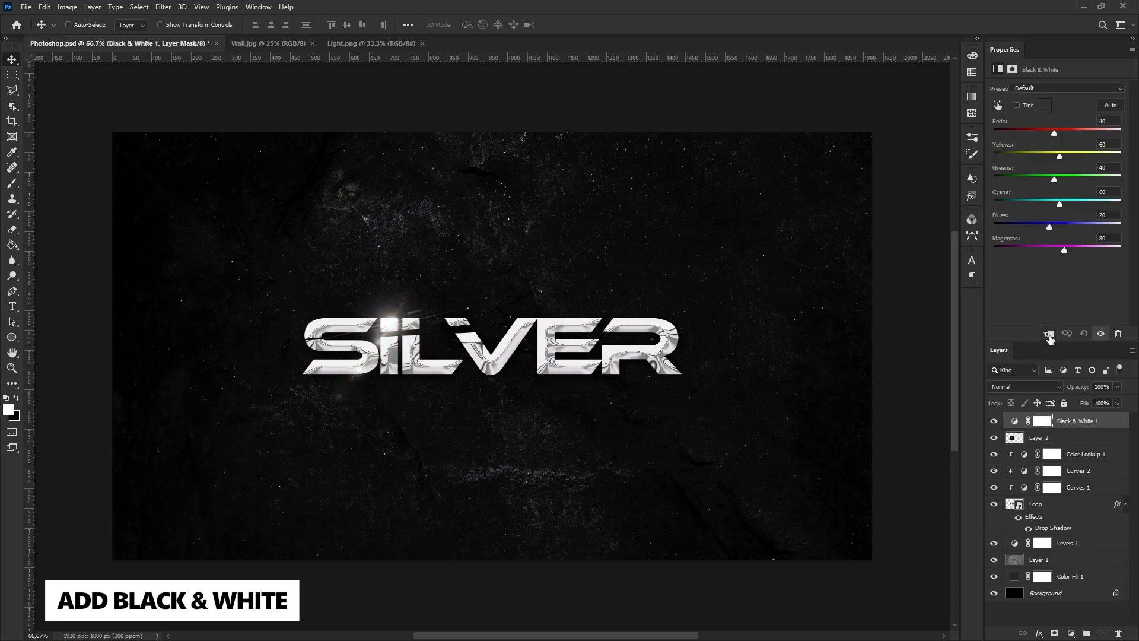
left_click(1049, 335)
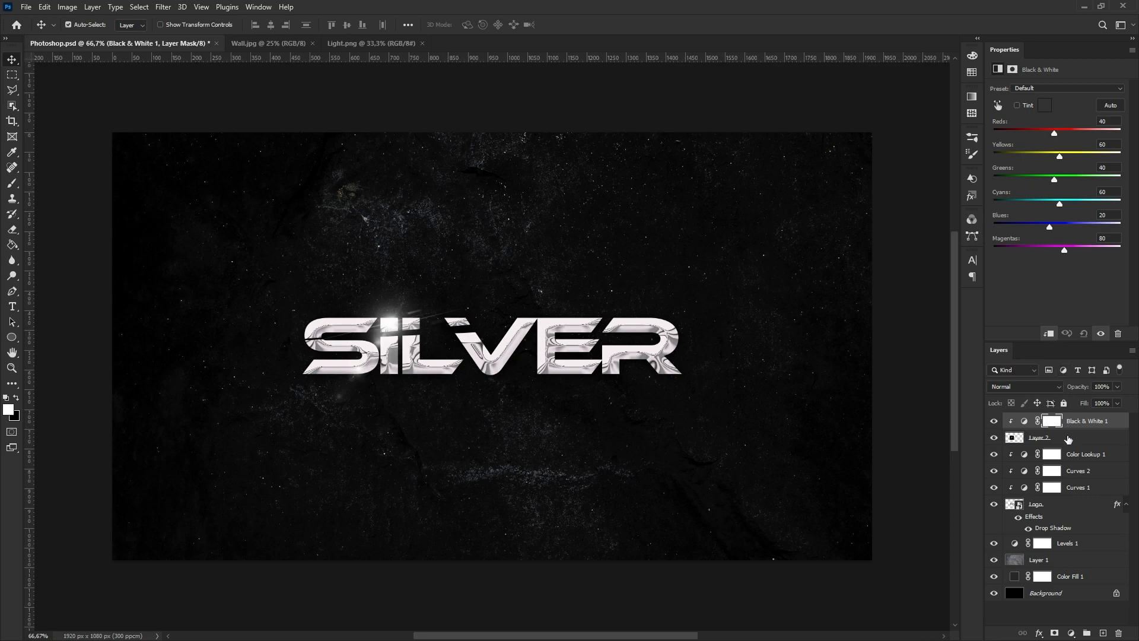
- Merge the Black & White adjustment with the light flare layer and set the merged layer's blending mode to Screen
left_click(1068, 439, "ctrl")
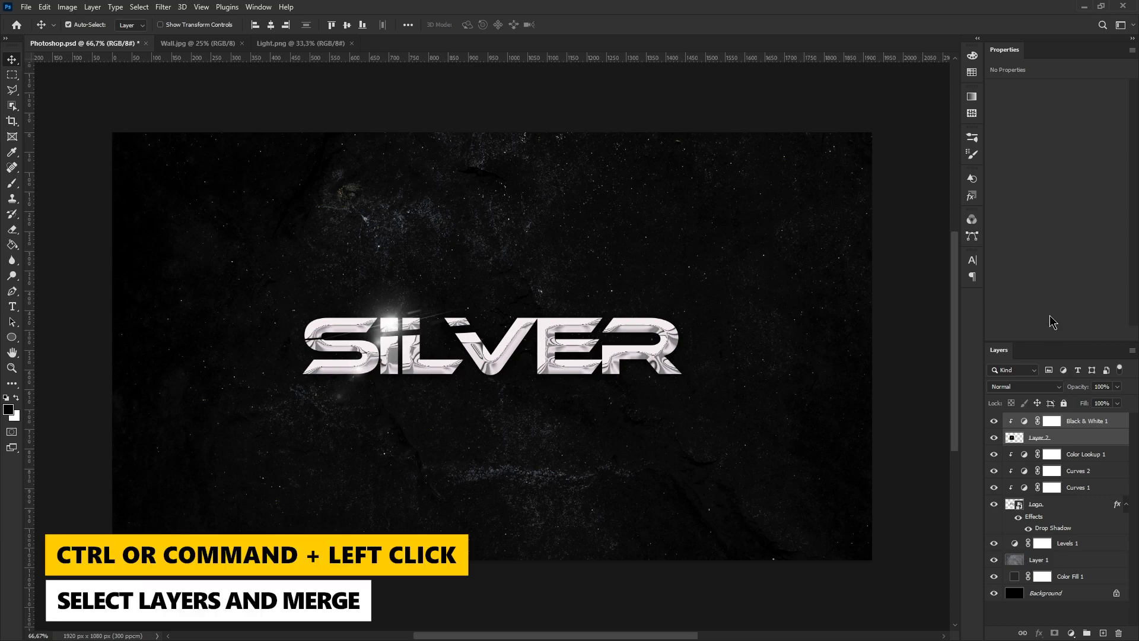
key("ctrl+e")
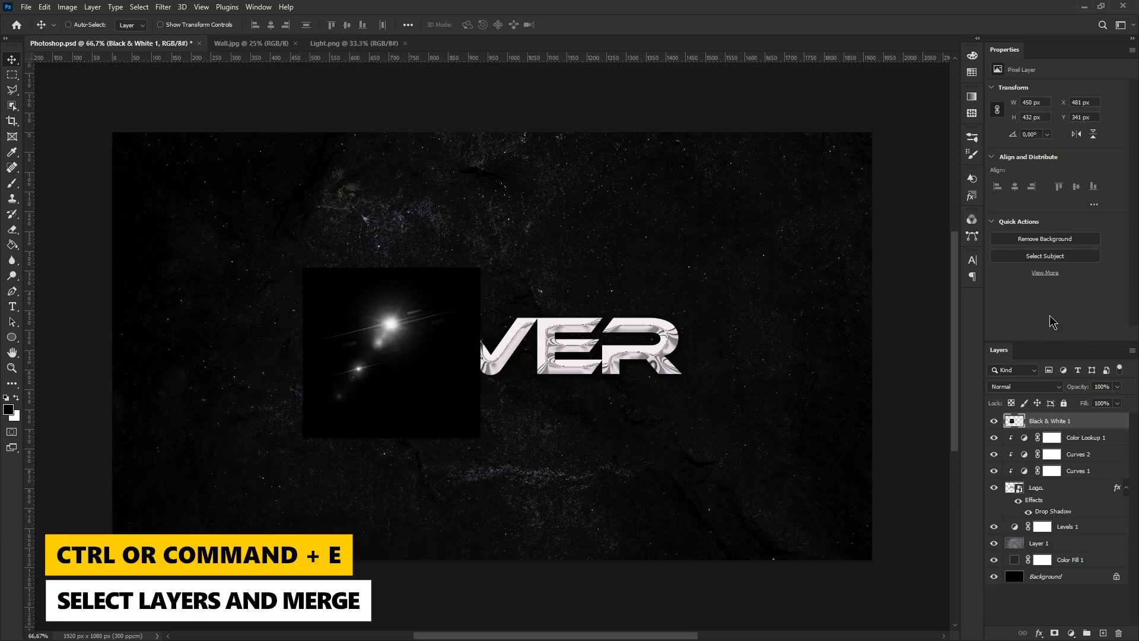
left_click(1030, 386)
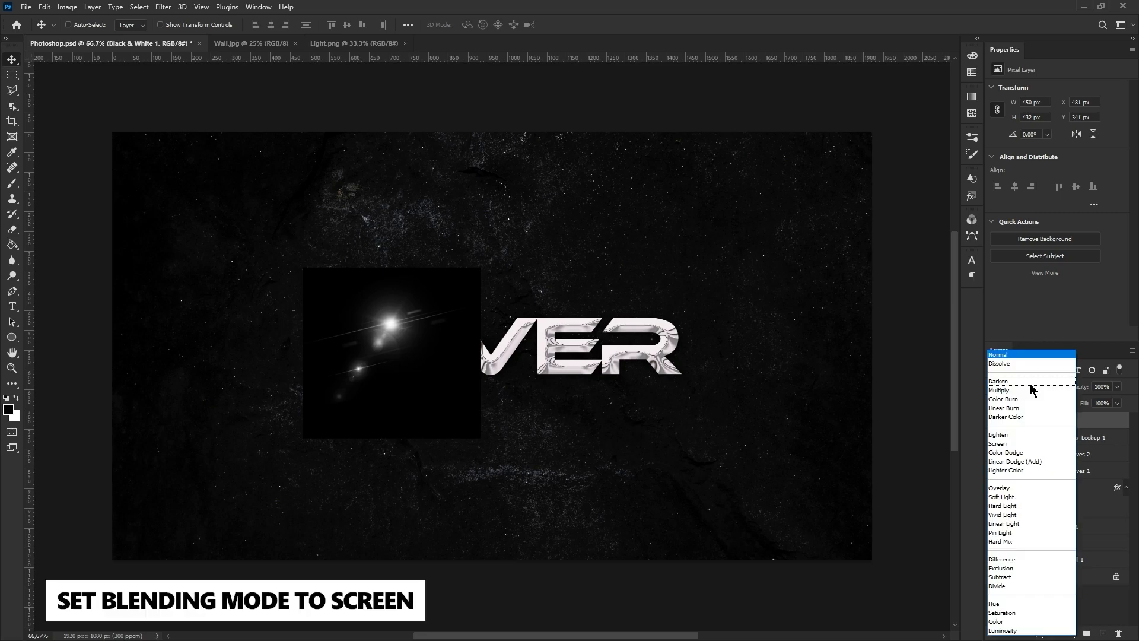
left_click(1018, 444)
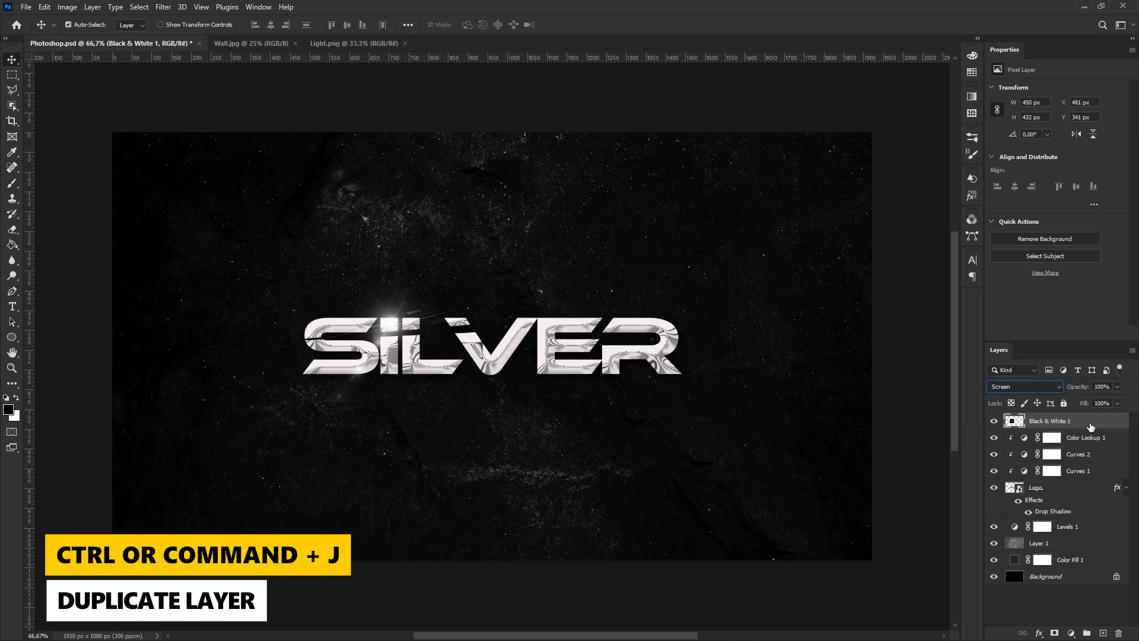
- Duplicate the merged flare layer and place the copy over the logo's letter E, scaled down to about 82%
key("ctrl+j")
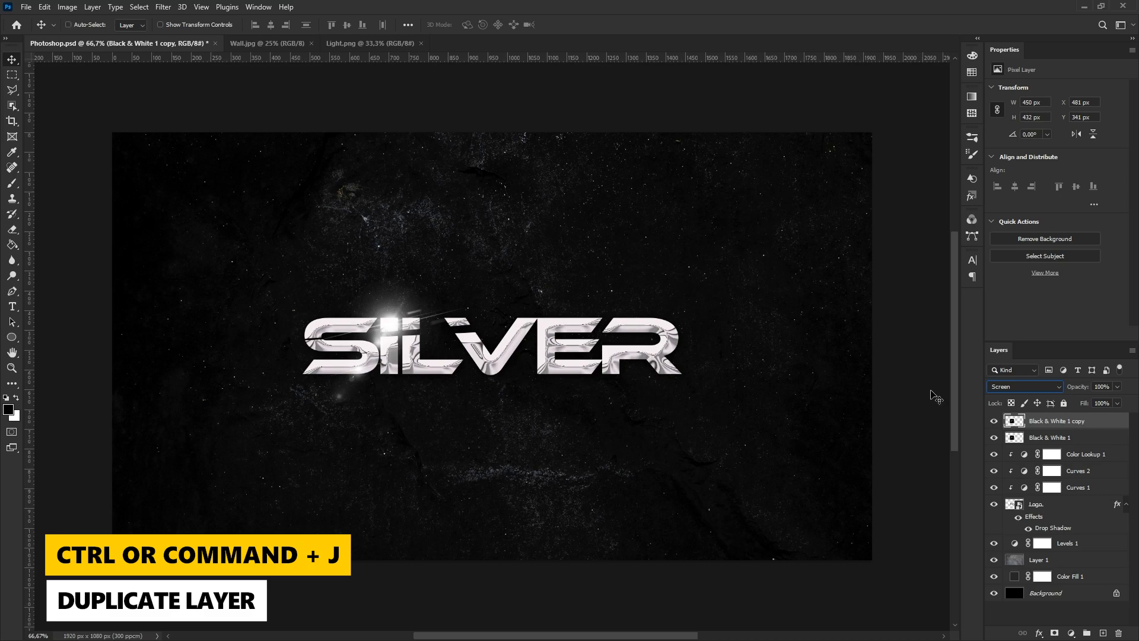
left_click_drag(425, 335, 582, 355)
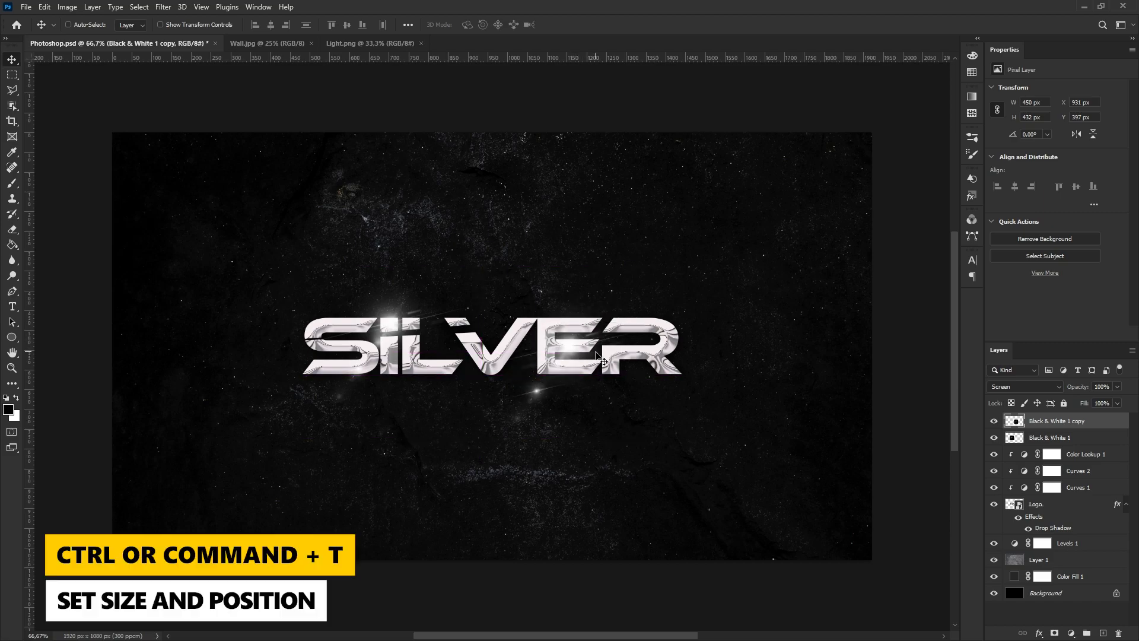
key("ctrl+t")
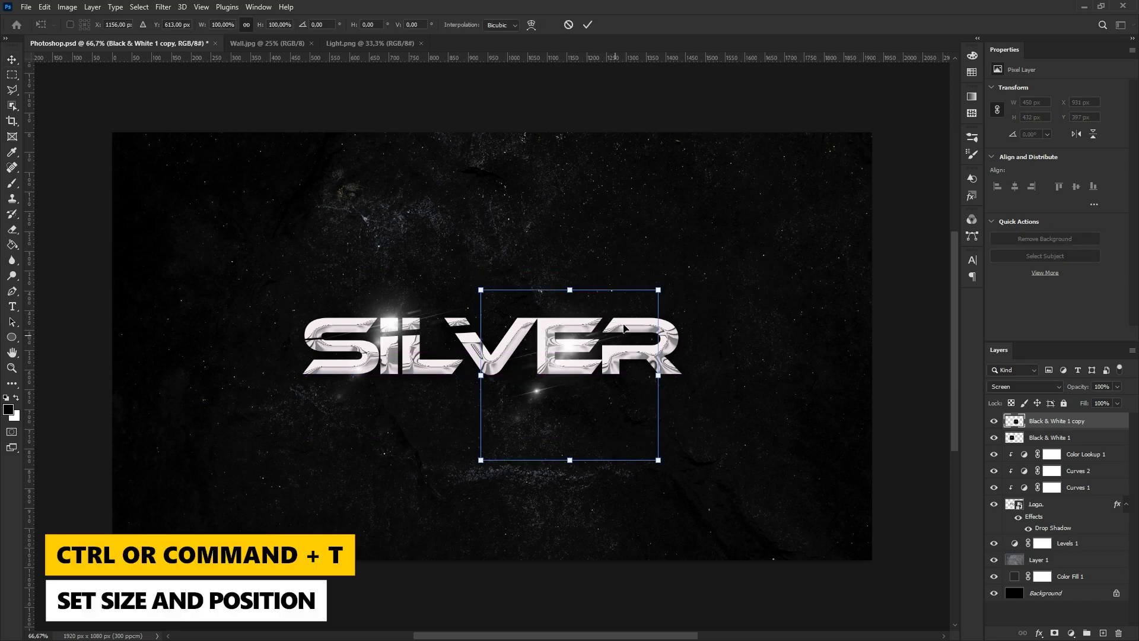
left_click_drag(657, 290, 642, 305)
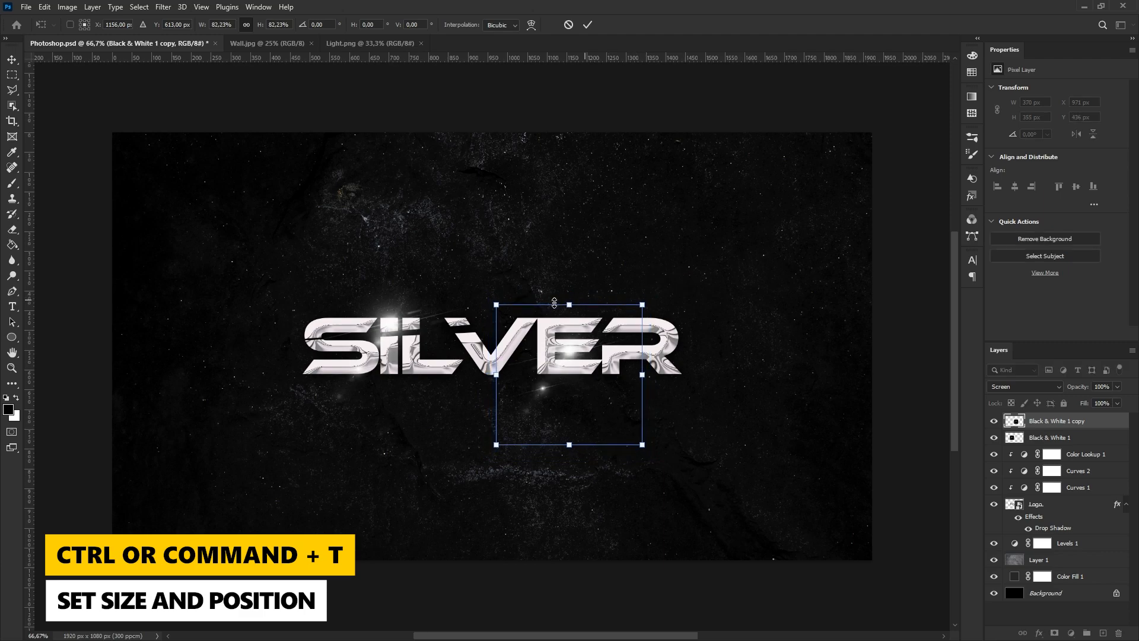
- Rotate the flare copy to about 173°, reposition its bright spot on the letter E, and apply the transform
left_click_drag(490, 297, 658, 428)
left_click_drag(586, 405, 573, 350)
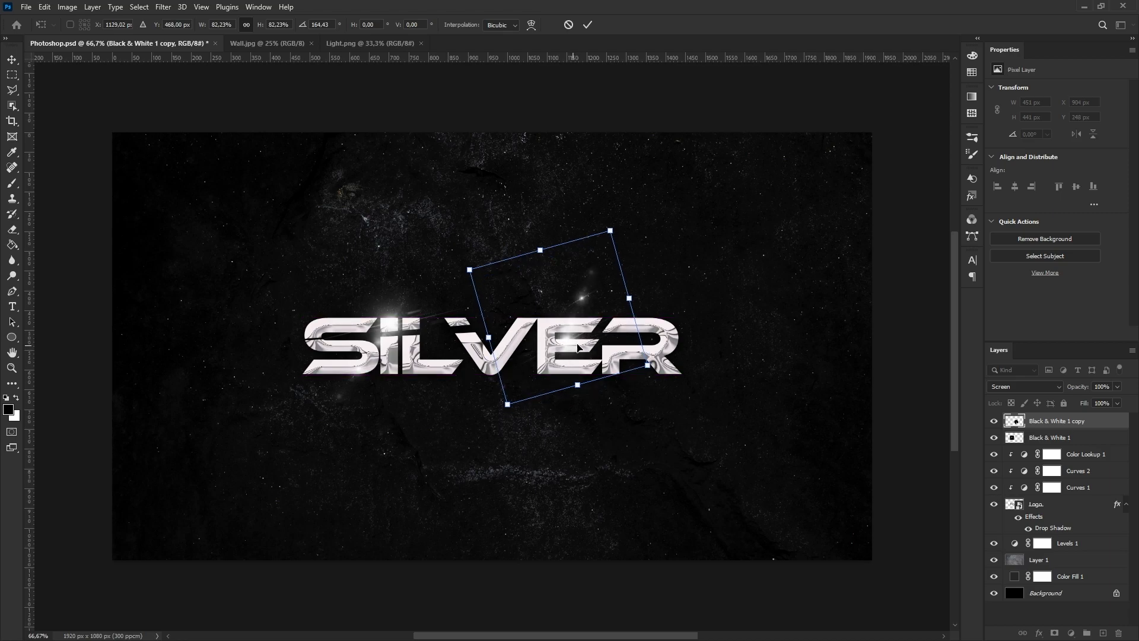
left_click_drag(618, 224, 623, 238)
left_click_drag(566, 344, 571, 348)
key("ctrl+z")
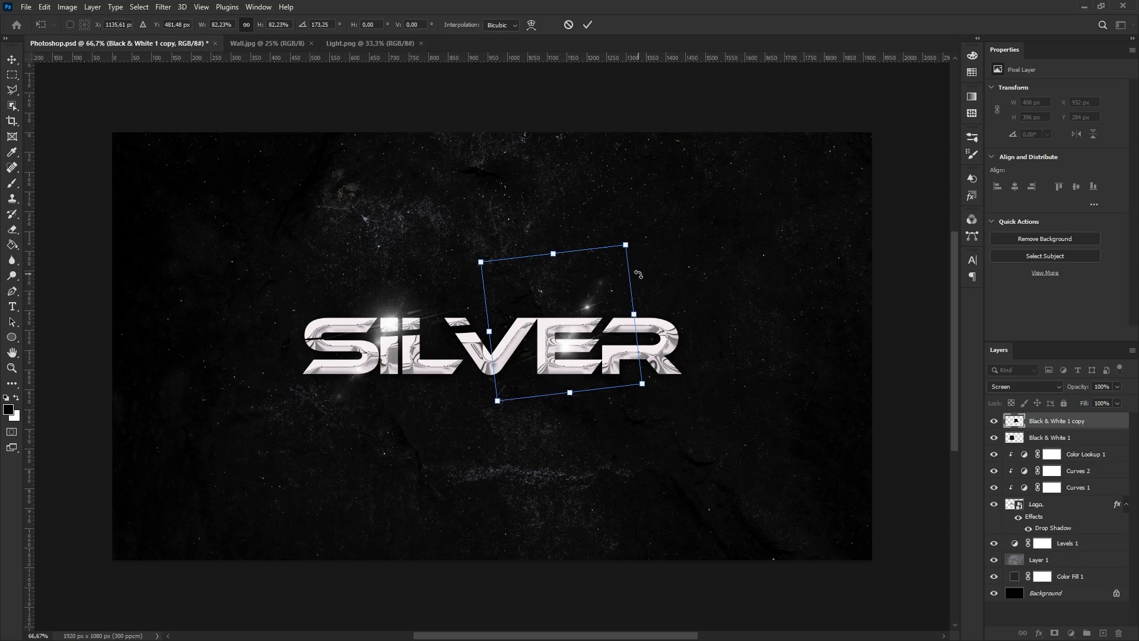
left_click(588, 25)
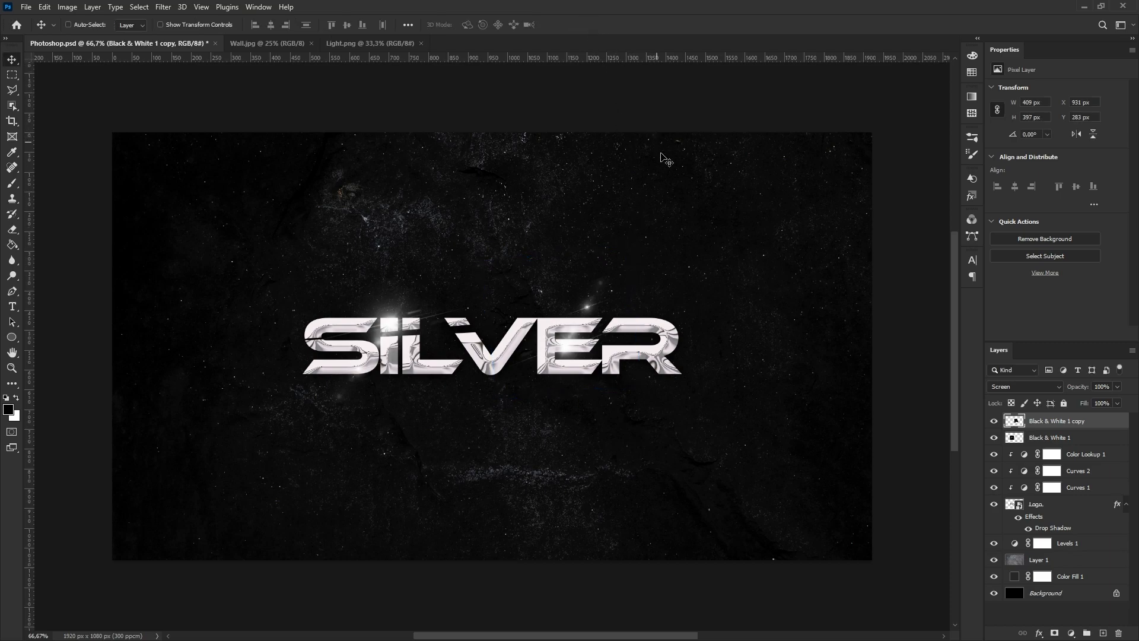